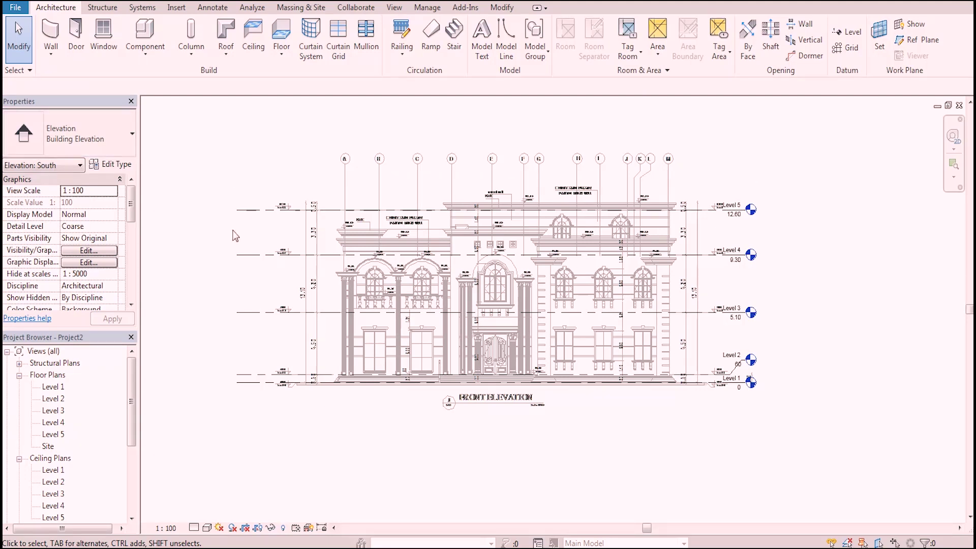
Pin all five level lines in place.
drag(256, 183, 218, 409)
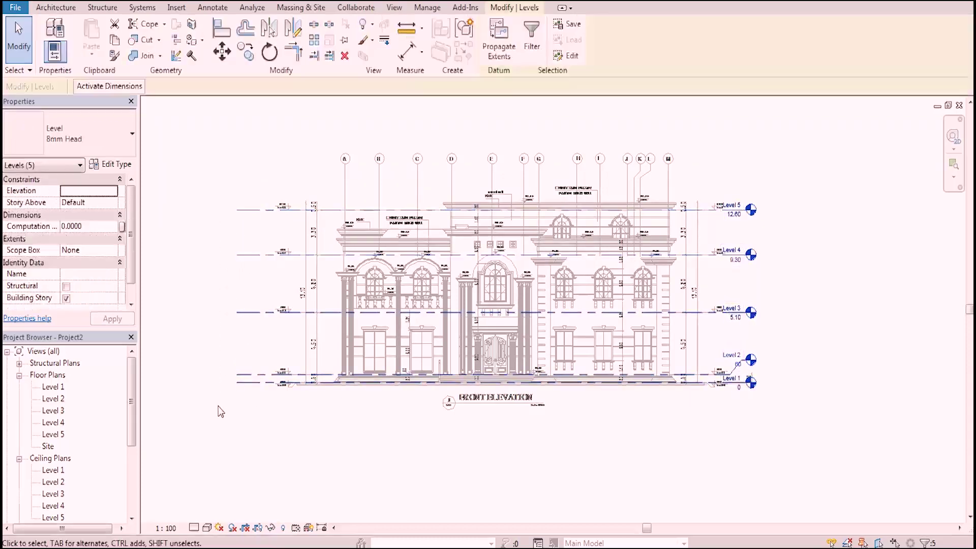
click(347, 41)
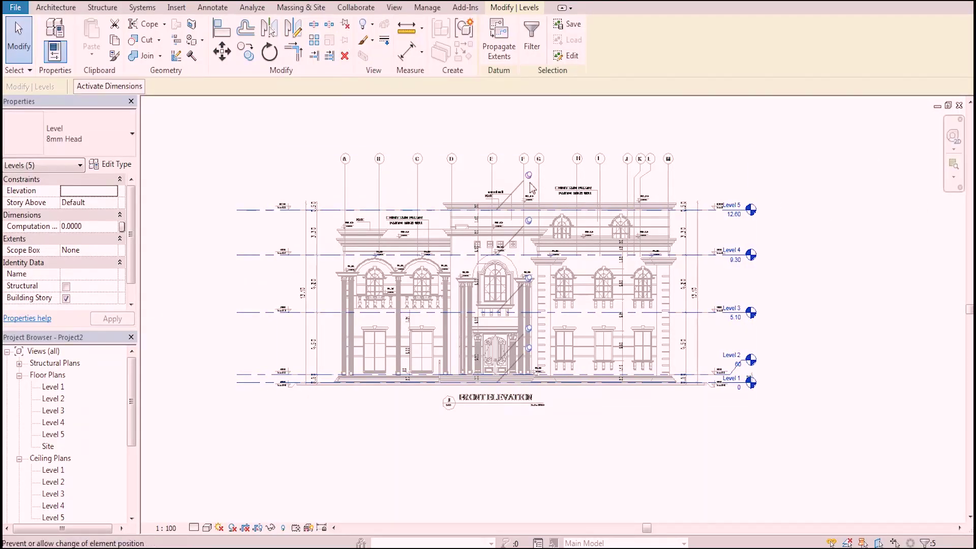
click(831, 209)
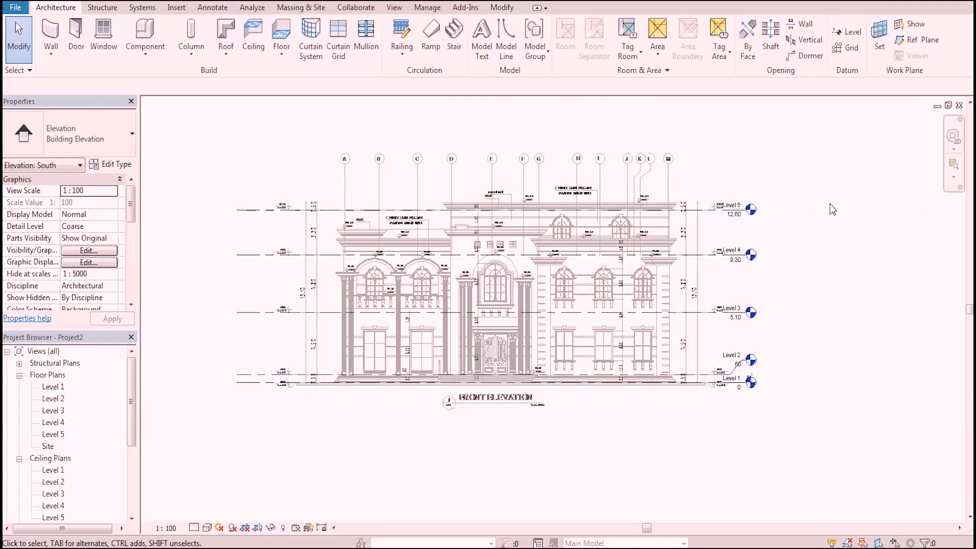
Turn off Select pinned elements, verify the levels can't be picked, and open Level 2.
click(19, 71)
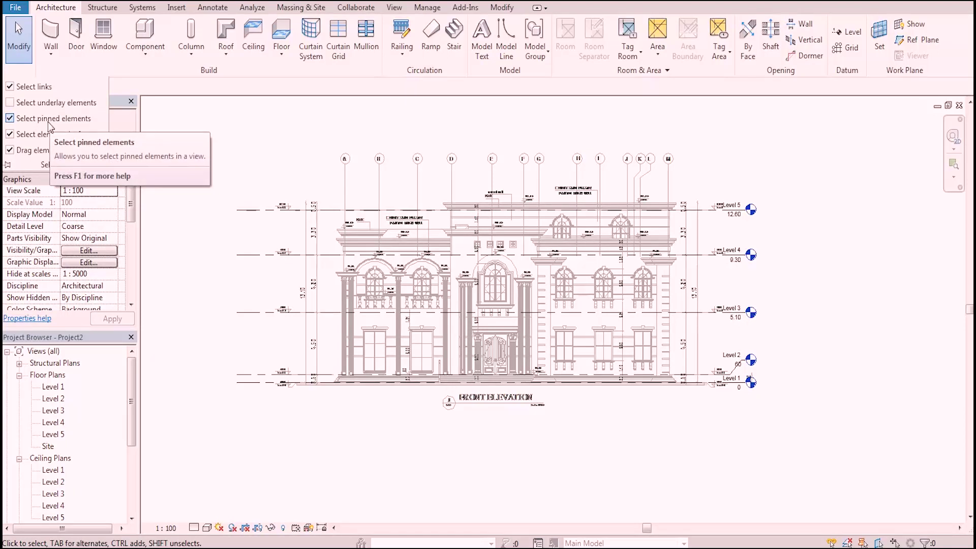
click(9, 118)
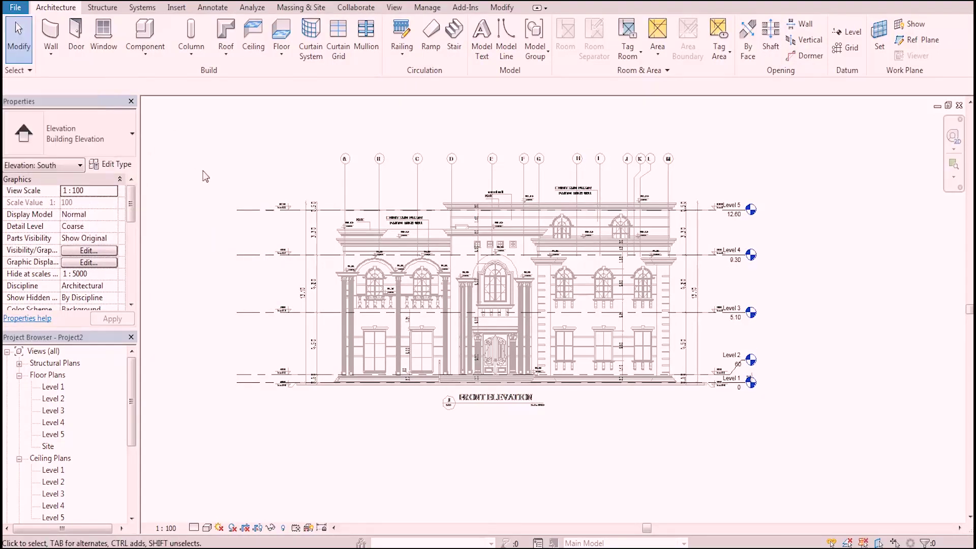
drag(227, 445, 208, 461)
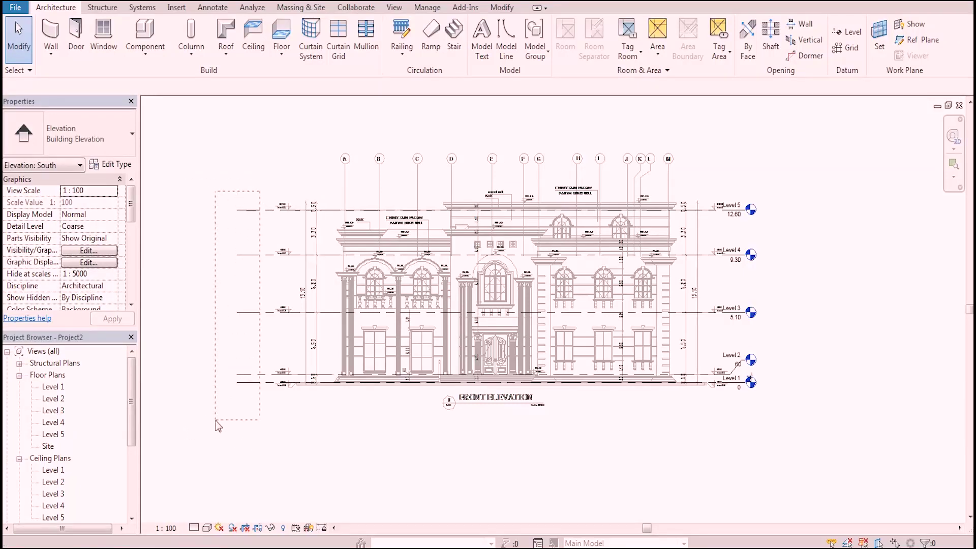
mouse_move(249, 173)
mouse_down()
mouse_move(209, 395)
mouse_move(212, 286)
mouse_up()
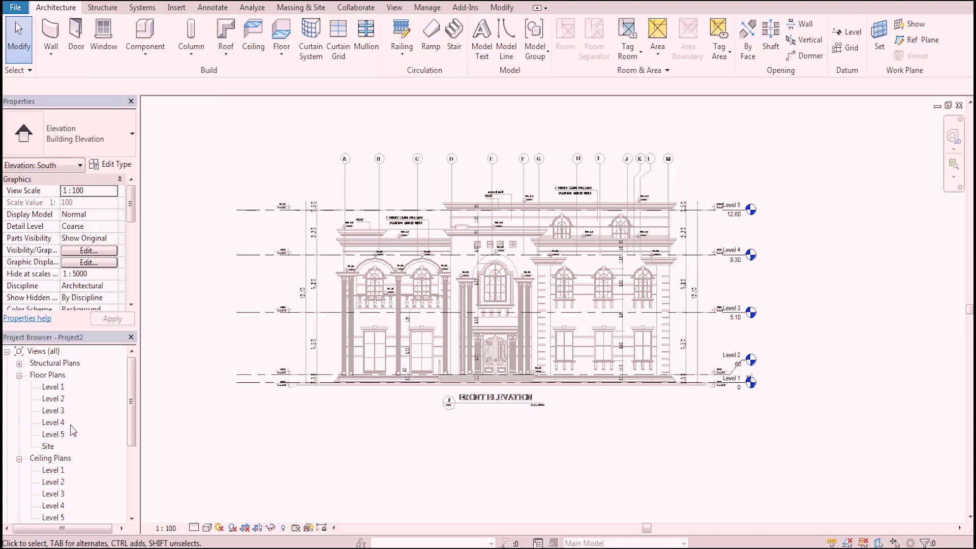
click(60, 398)
double_click(56, 399)
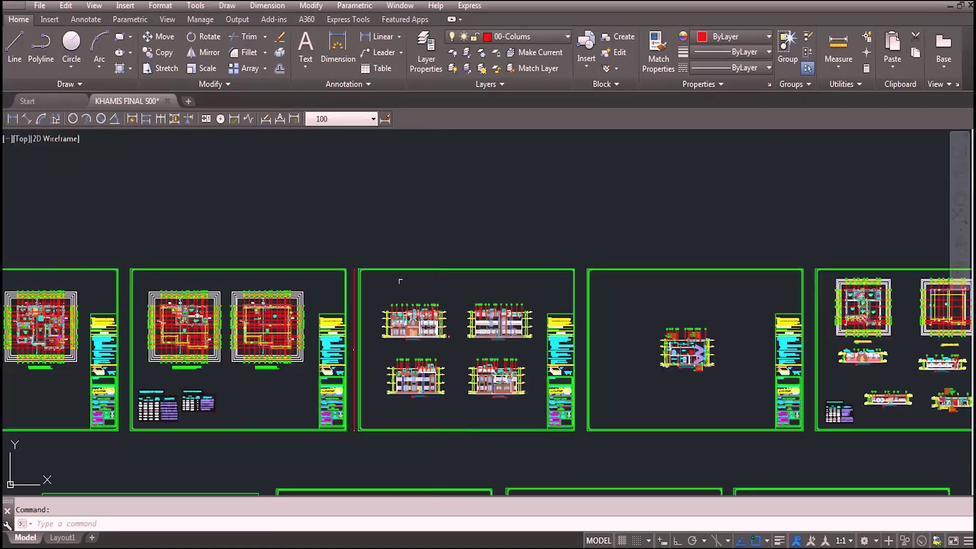
Close the open AutoCAD sheet drawing, answering the save prompt, leaving the Start page.
scroll(327, 301, up, 5)
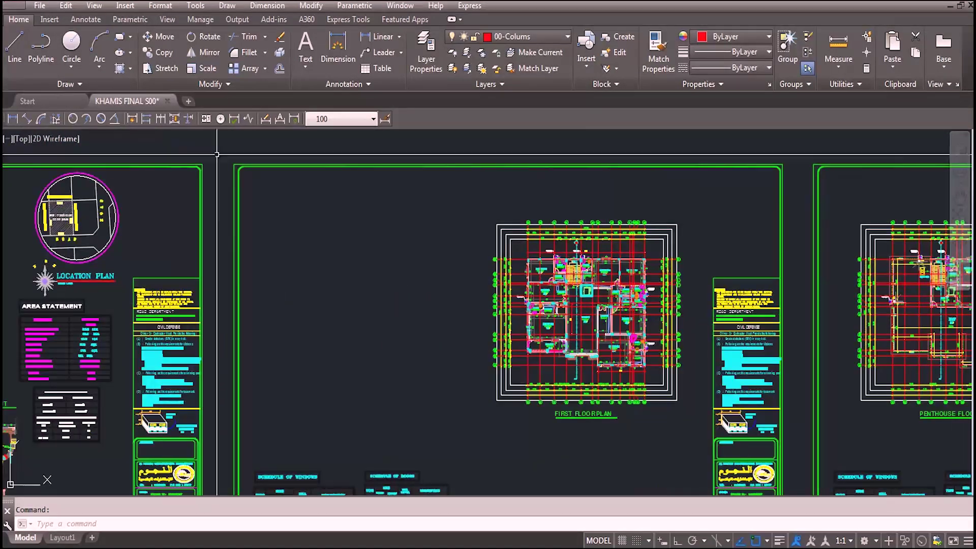
click(167, 101)
click(520, 303)
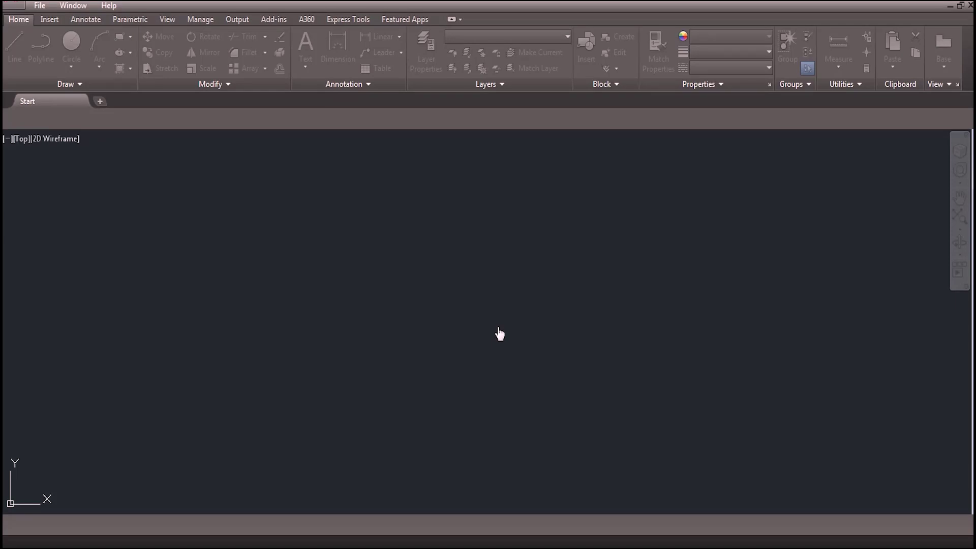
scroll(532, 313, down, 5)
scroll(532, 313, up, 1)
scroll(770, 359, up, 2)
scroll(770, 359, down, 2)
scroll(356, 254, up, 4)
scroll(234, 307, up, 3)
scroll(233, 307, up, 2)
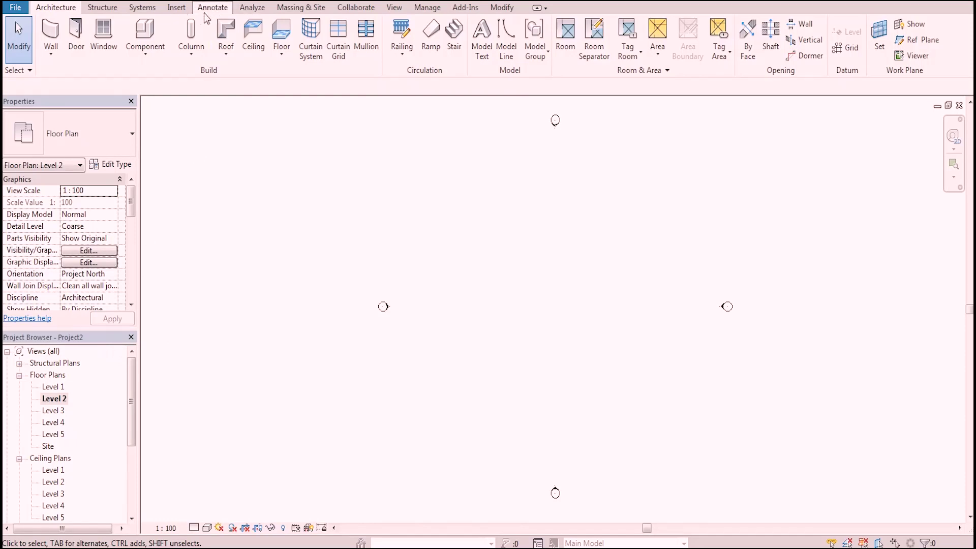
Import 05-Ground Plan.dwg via Import CAD and place it in the Level 2 view.
click(177, 8)
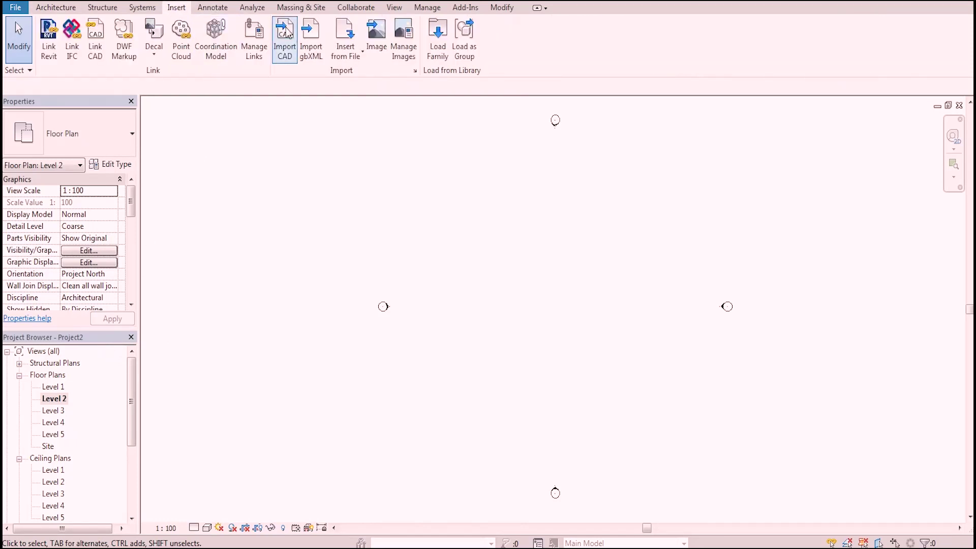
click(288, 35)
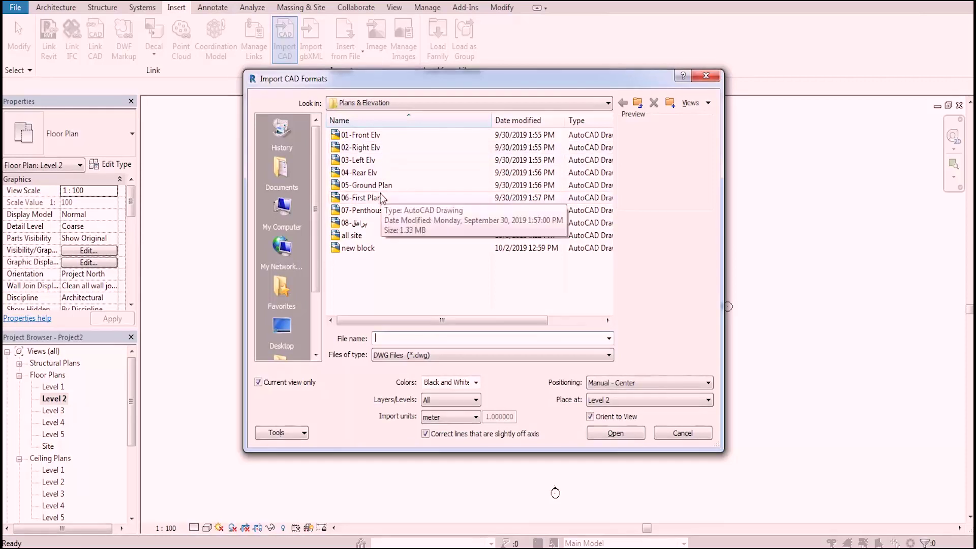
click(381, 185)
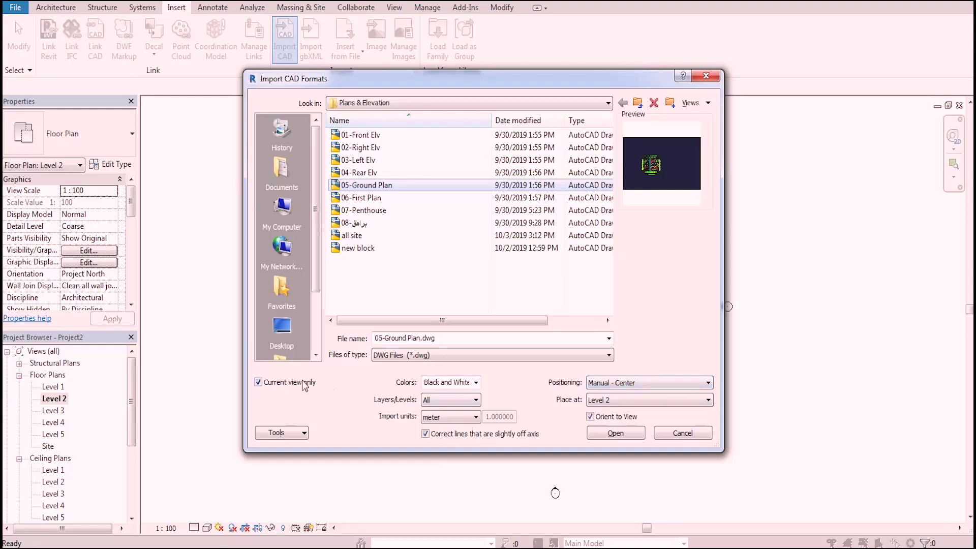
click(615, 433)
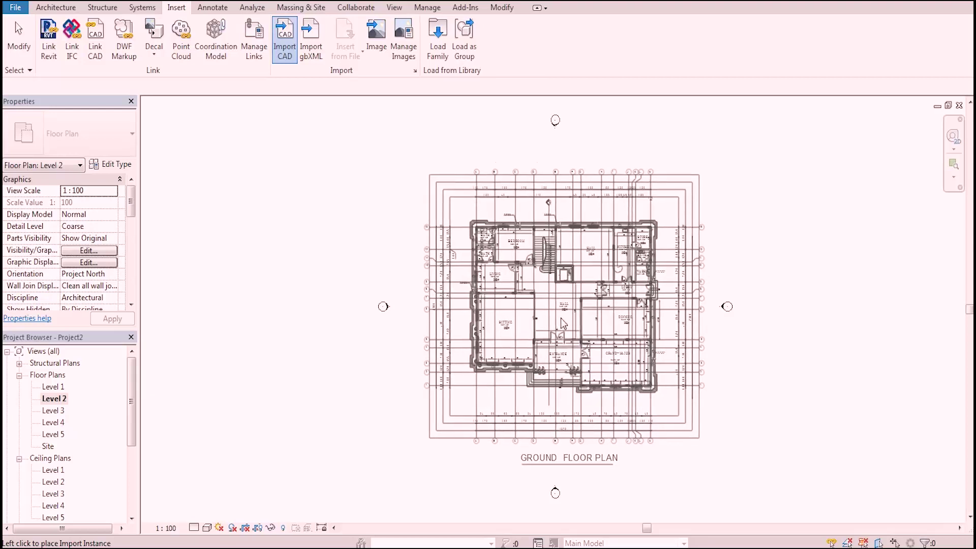
click(560, 318)
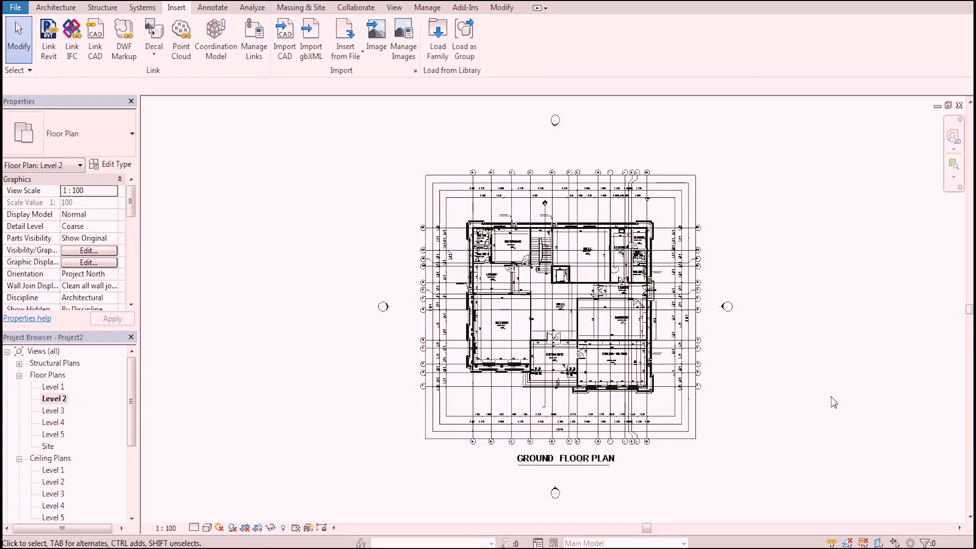
Set the imported 05-Ground Plan.dwg to halftone in Level 2's Visibility/Graphics, then zoom in.
key(v)
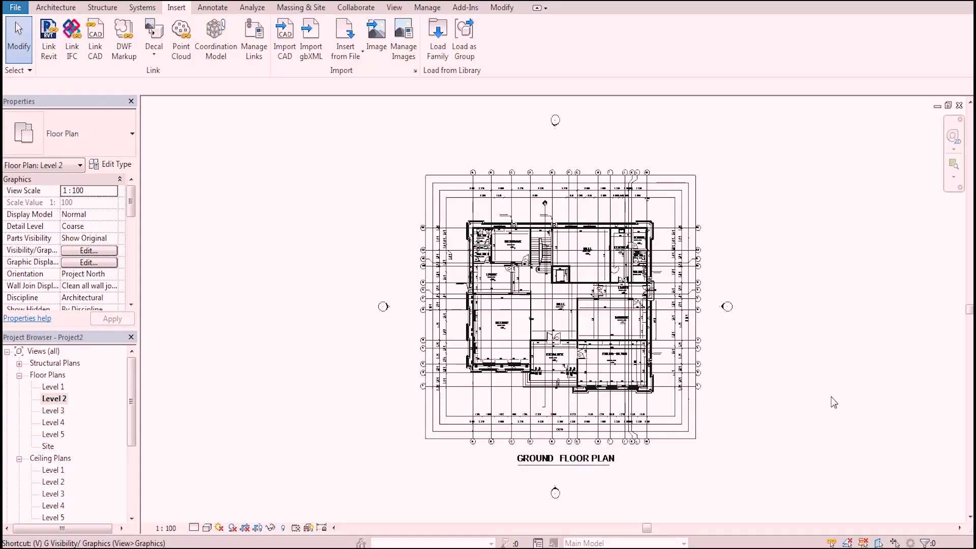
key(g)
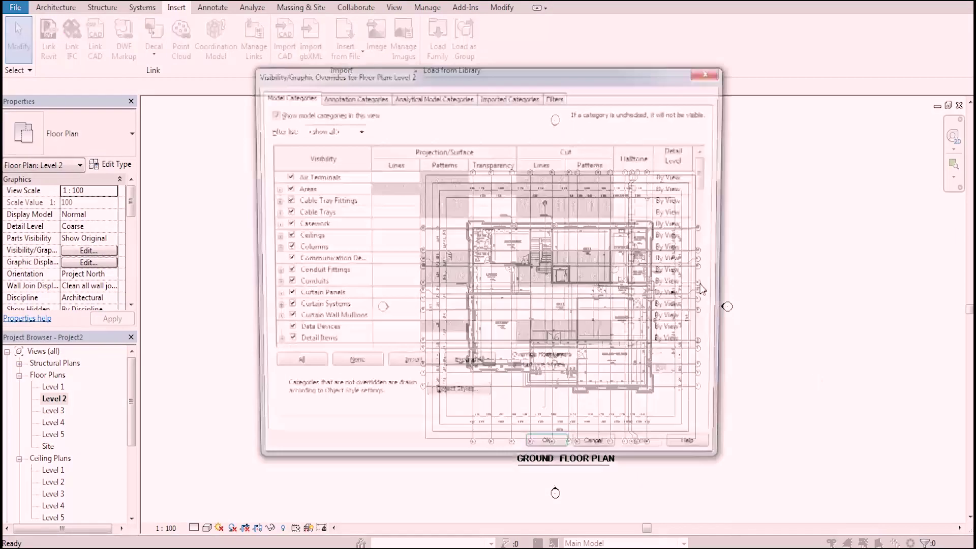
click(512, 97)
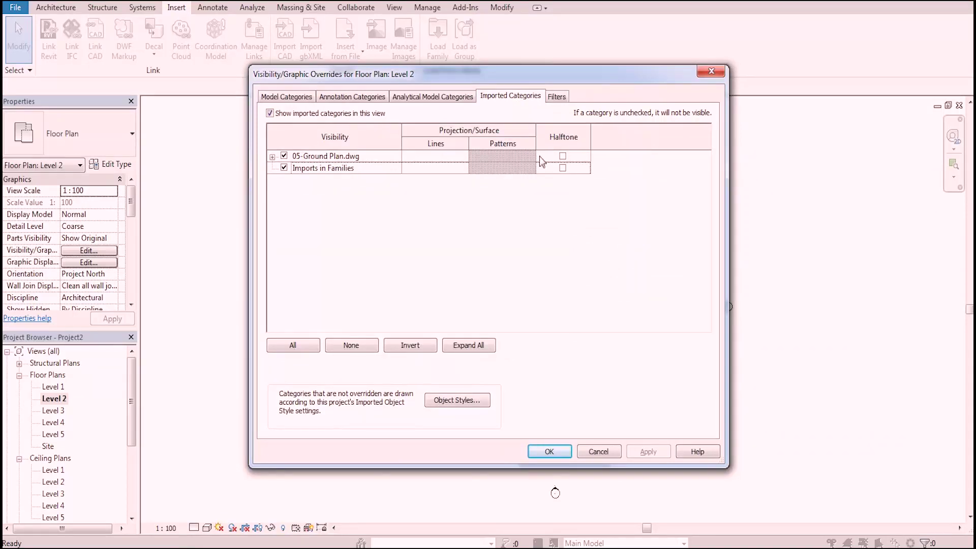
click(562, 156)
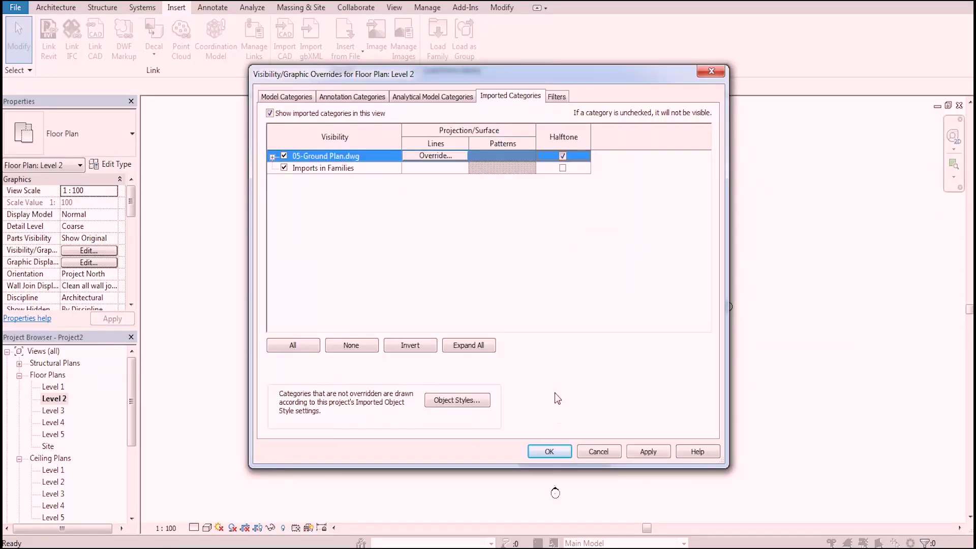
click(553, 455)
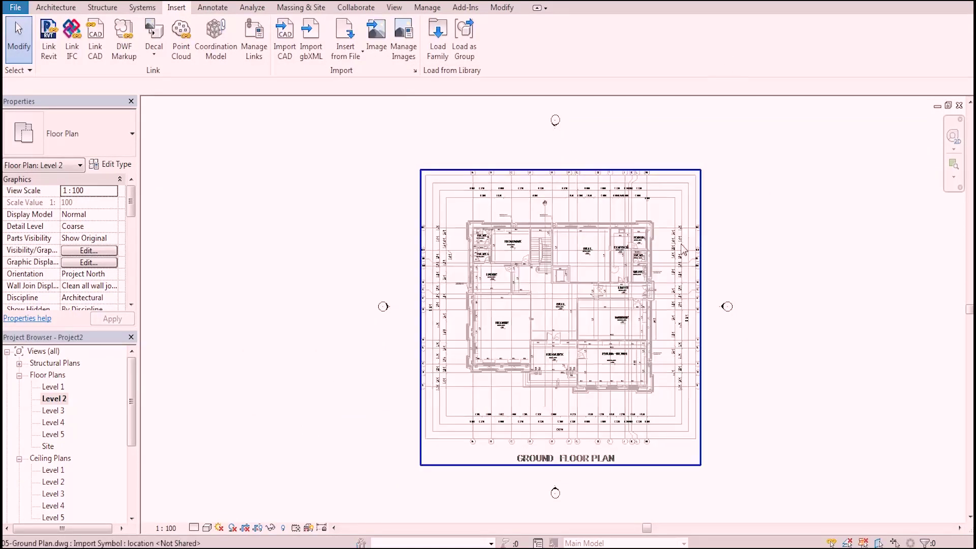
scroll(671, 140, up, 1)
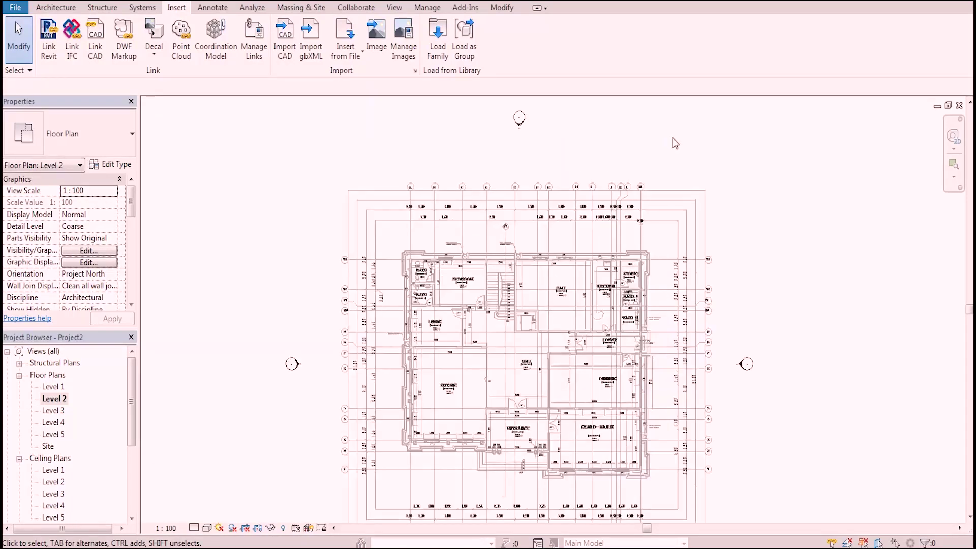
scroll(456, 156, up, 2)
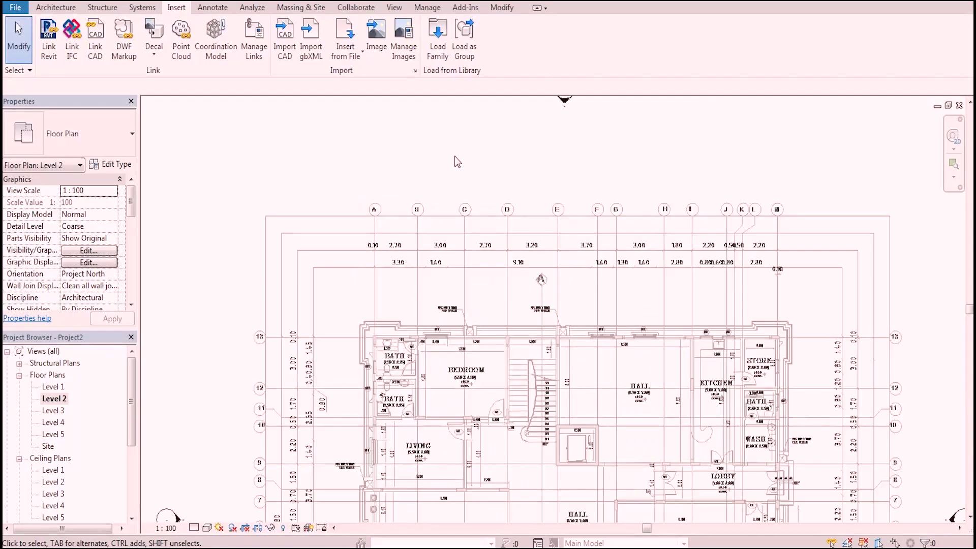
Start the Grid tool with Pick Lines and trace the first vertical grid, labelled A.
click(75, 10)
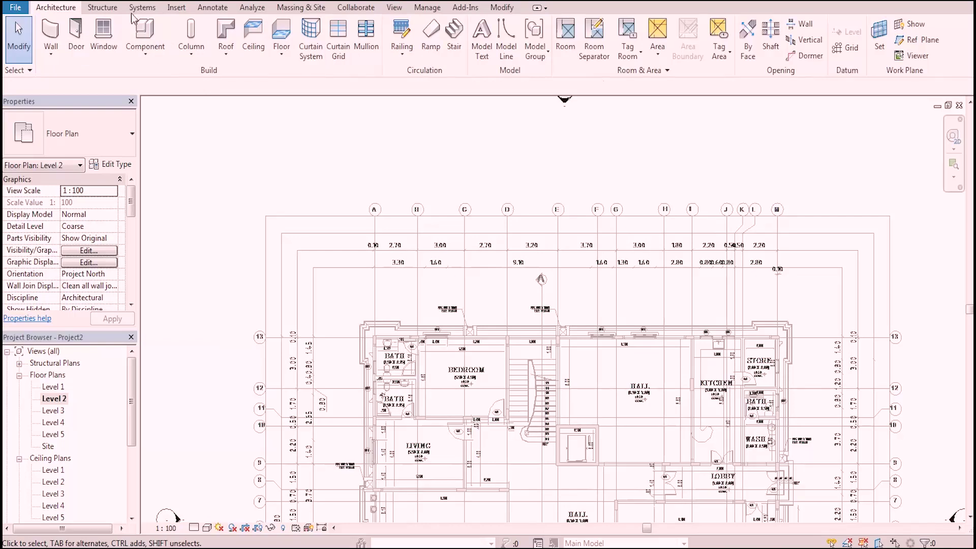
click(848, 48)
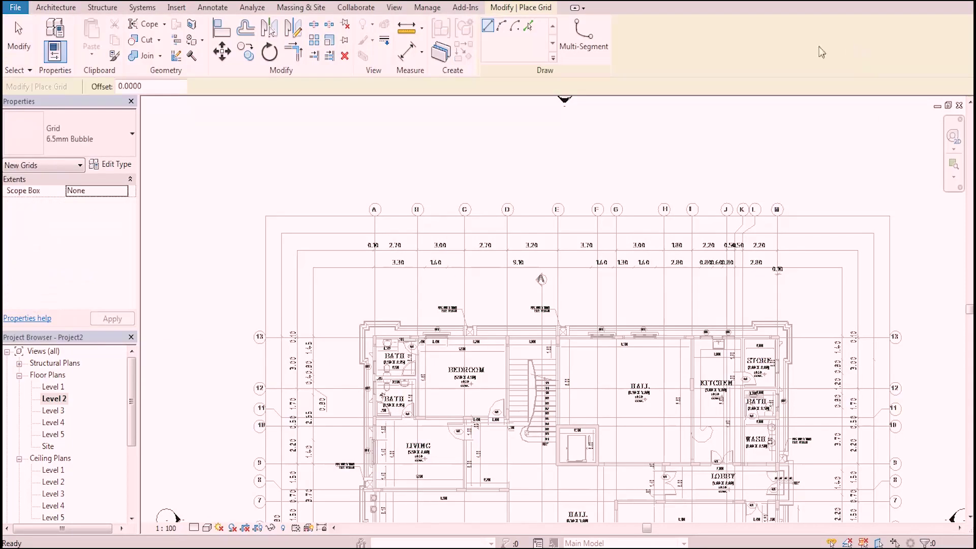
click(529, 26)
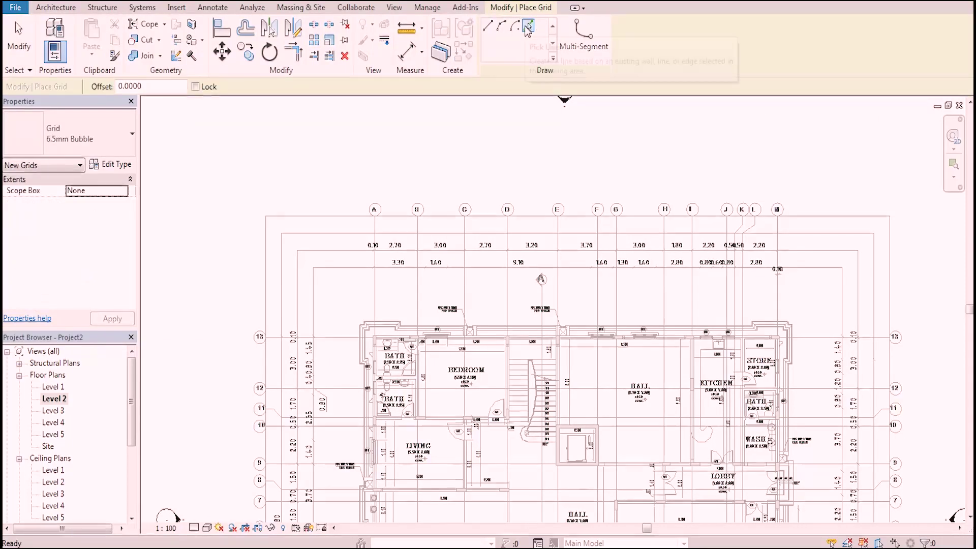
scroll(451, 177, up, 3)
click(319, 377)
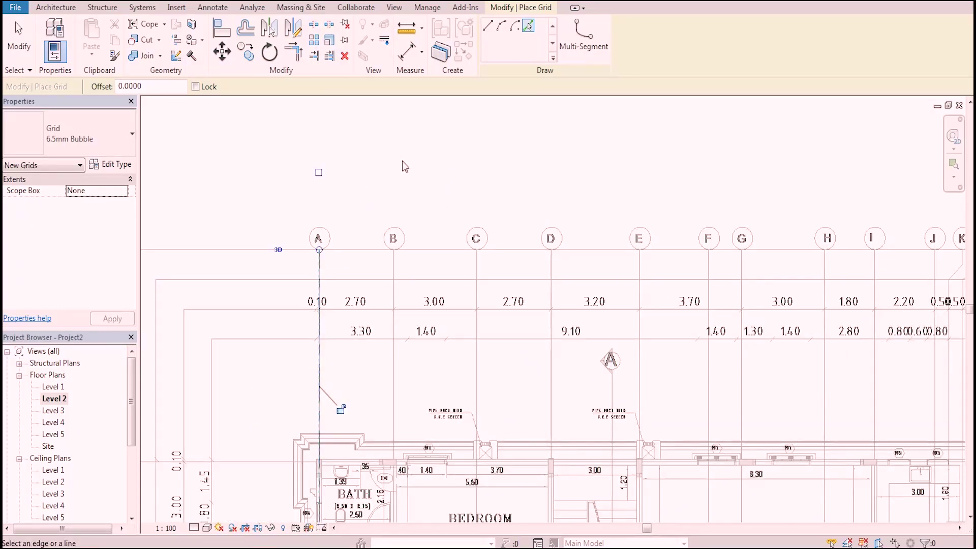
scroll(427, 157, down, 5)
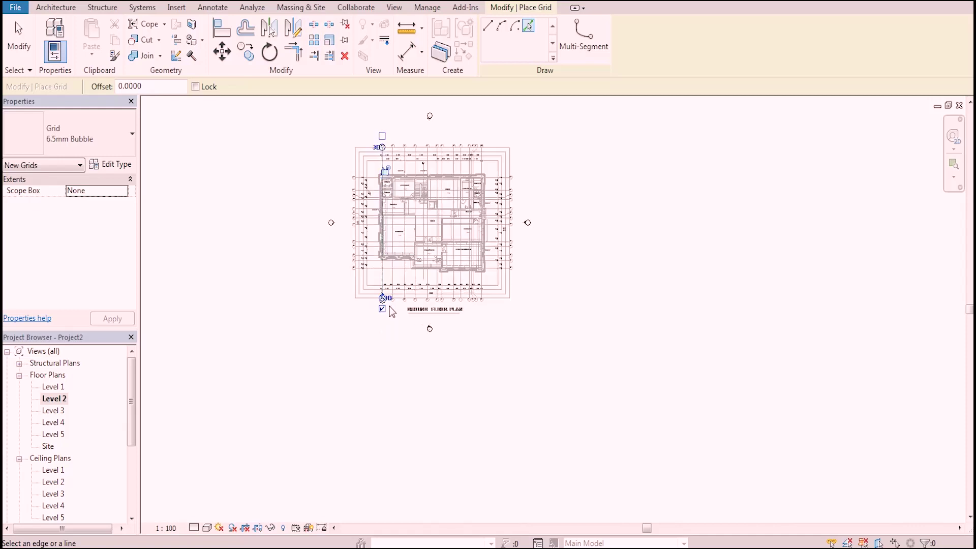
scroll(388, 306, up, 5)
click(351, 283)
text(A)
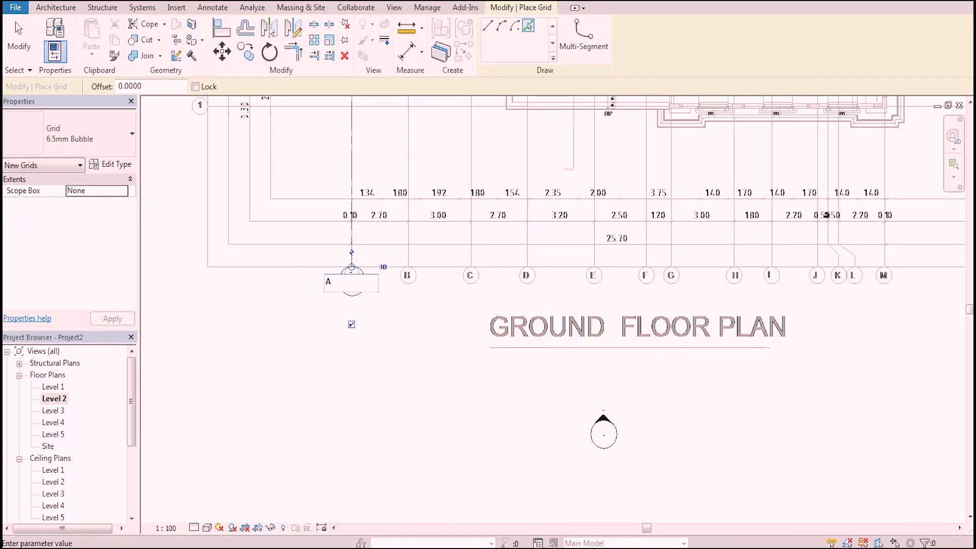
key(Return)
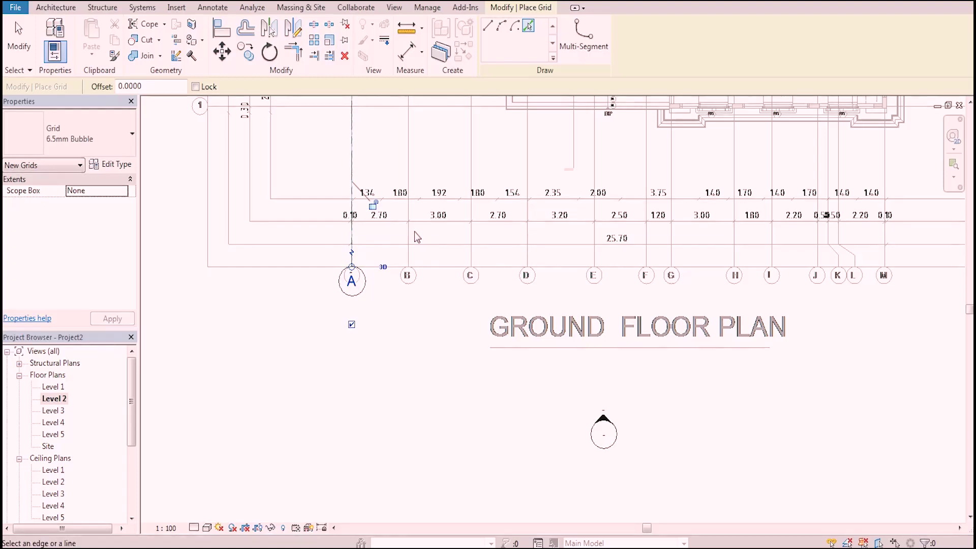
Trace vertical grids B through M from the DWG grid lines.
click(409, 239)
click(471, 239)
click(527, 239)
click(594, 246)
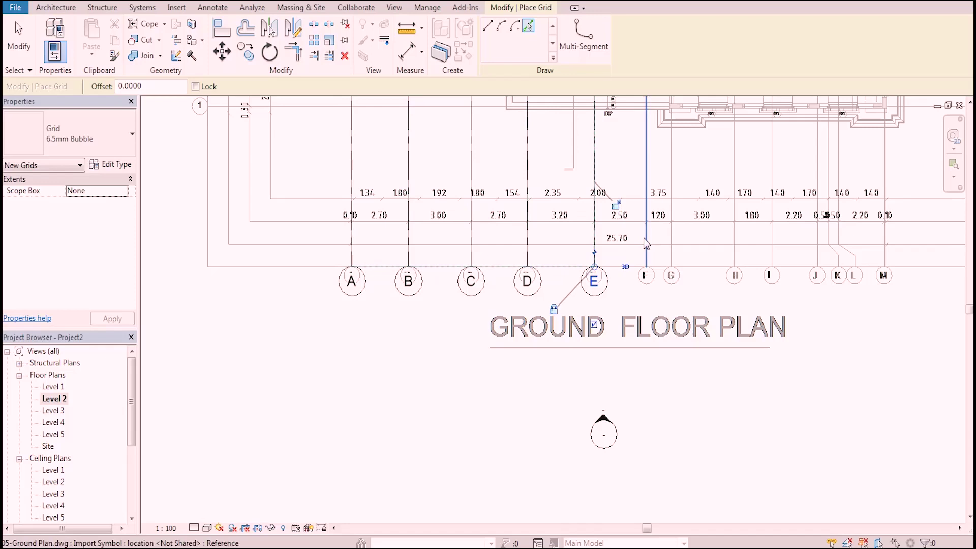
click(651, 239)
click(671, 239)
click(733, 239)
click(771, 239)
click(816, 239)
click(828, 231)
click(838, 239)
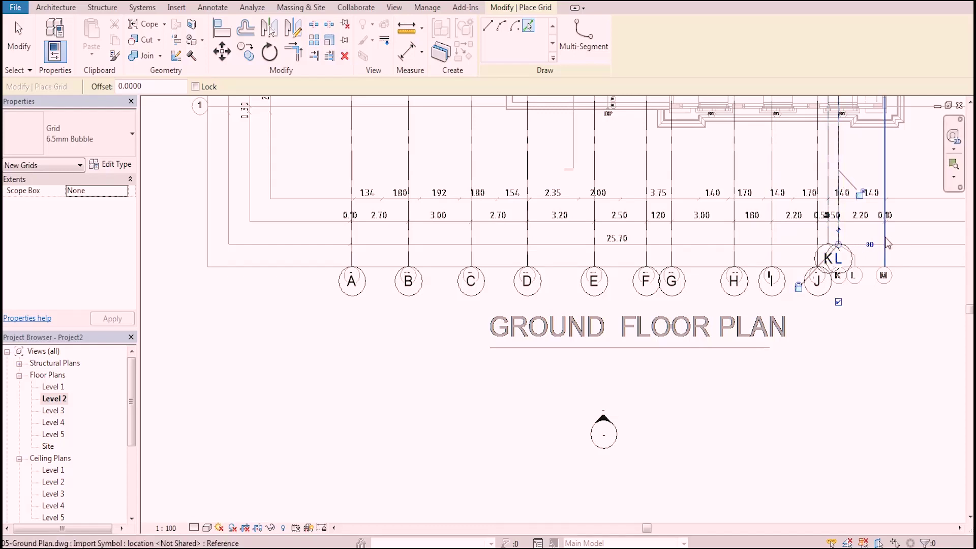
click(884, 238)
Trace horizontal grid 1, labelled 1, then grids 2 through 5.
scroll(559, 429, down, 3)
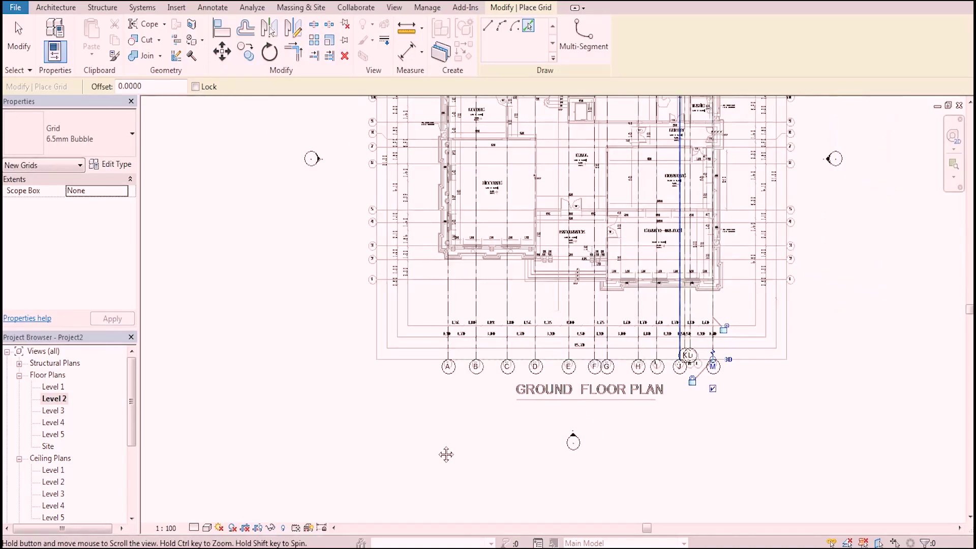
scroll(730, 299, up, 1)
scroll(517, 353, up, 1)
scroll(517, 353, up, 2)
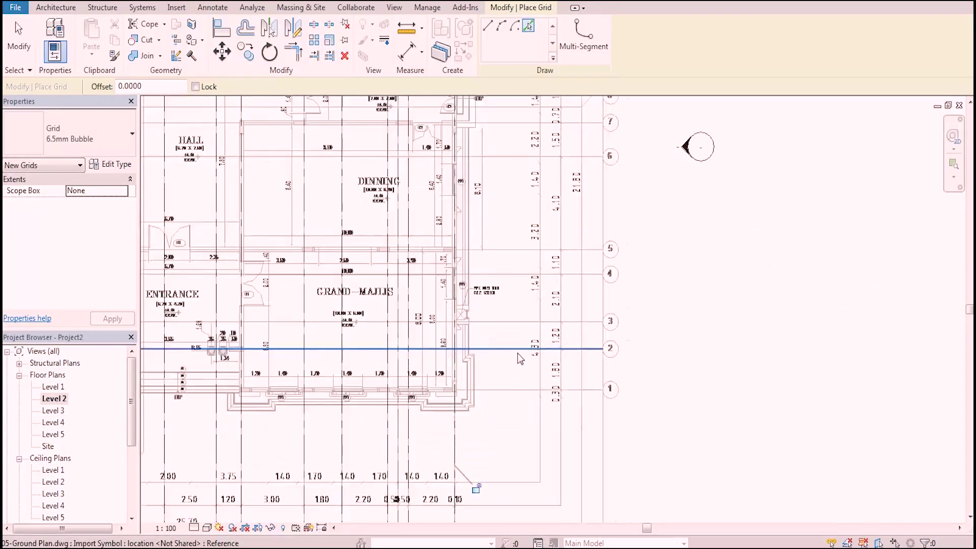
scroll(523, 353, up, 2)
click(515, 413)
click(667, 406)
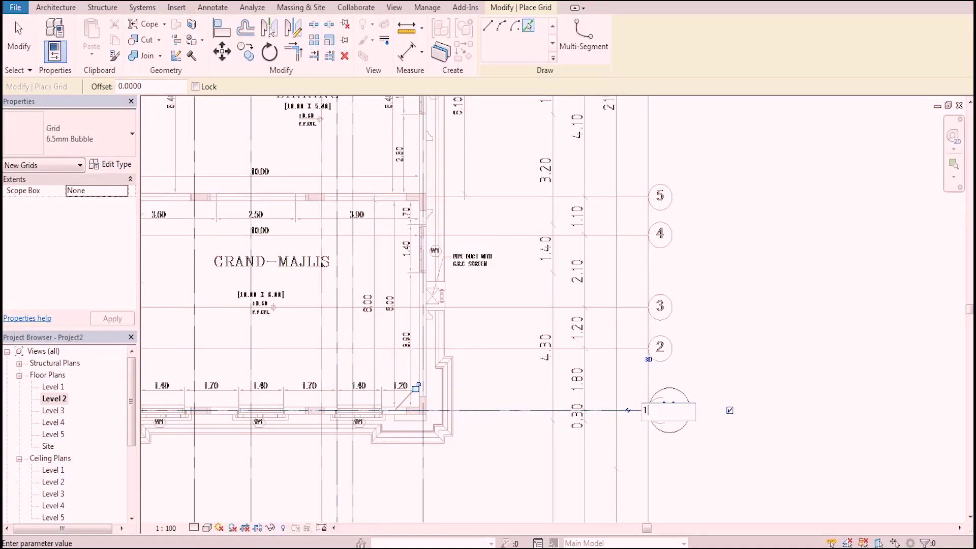
text(1)
key(Return)
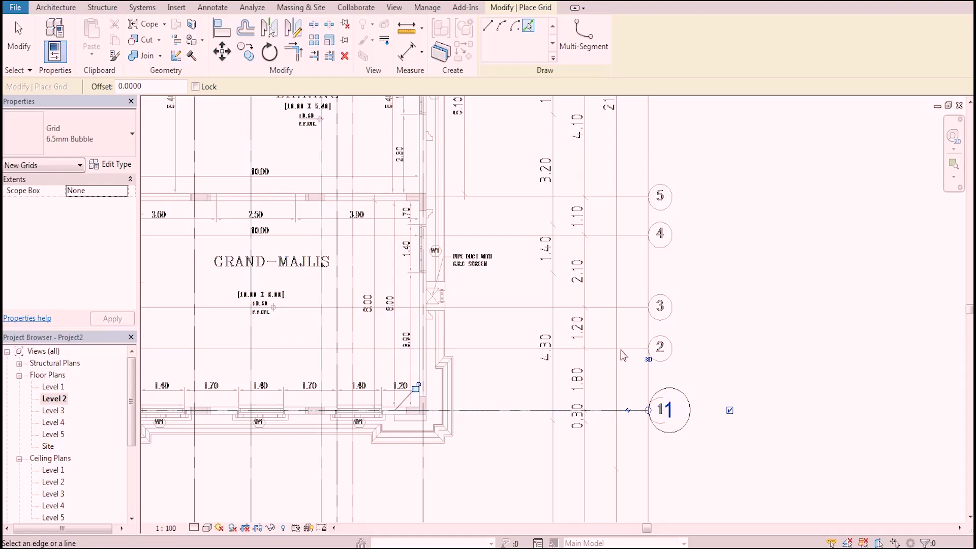
click(615, 341)
click(610, 311)
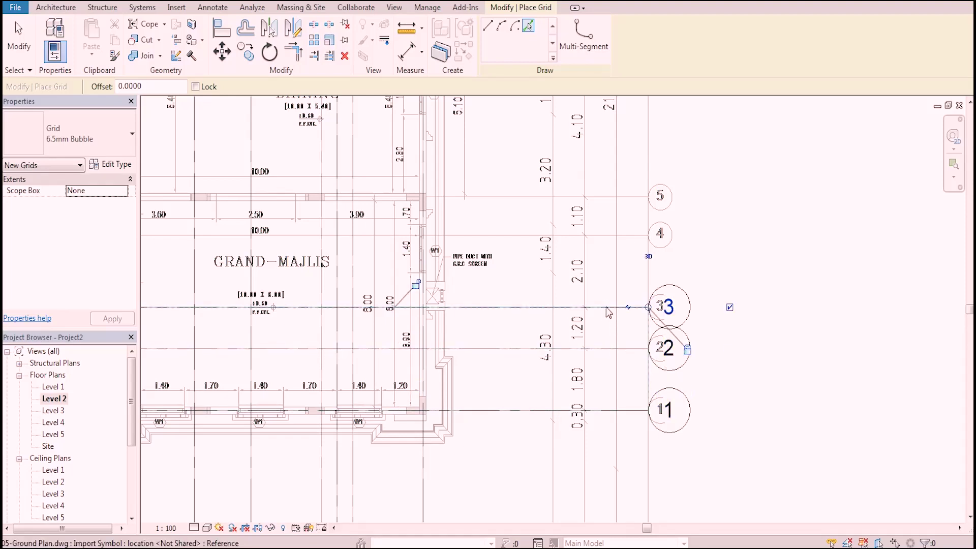
click(602, 236)
click(636, 196)
Trace the remaining horizontal grids 6 through 13 from the DWG lines.
middle_drag(719, 238, 758, 505)
click(653, 320)
click(653, 269)
click(645, 247)
click(661, 193)
middle_drag(652, 205, 649, 326)
click(646, 239)
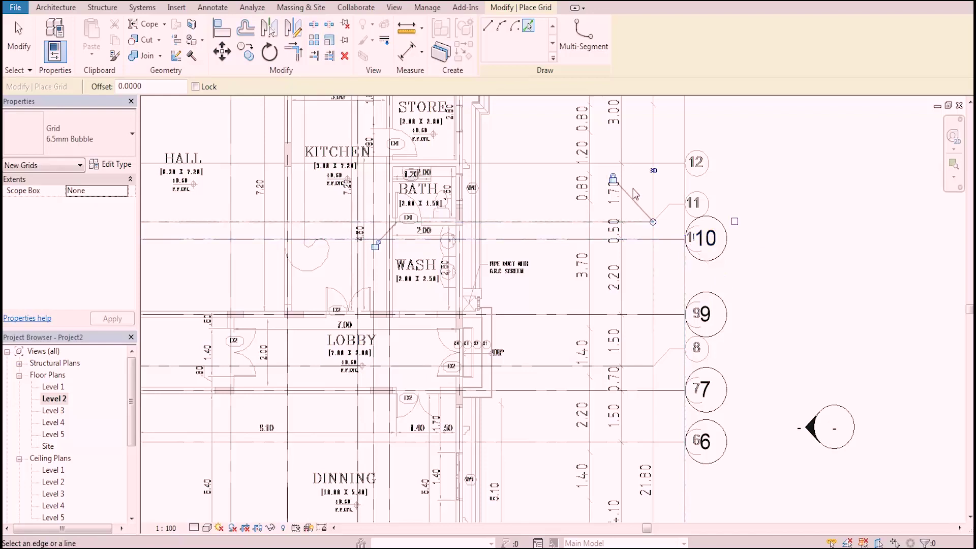
middle_drag(639, 275, 642, 379)
click(634, 275)
click(638, 157)
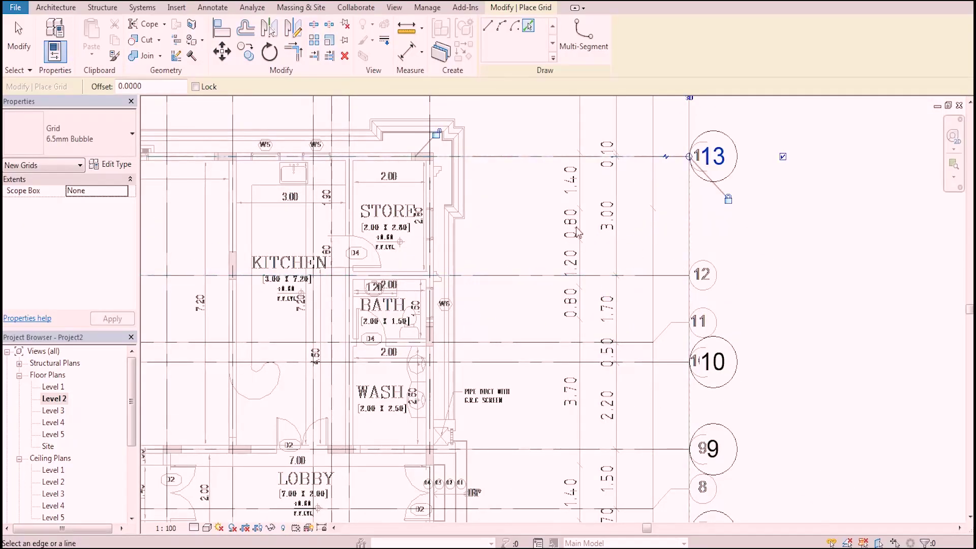
Exit grid placement and uncheck 05-Ground Plan.dwg under Imported Categories in Level 2.
key(z)
key(f)
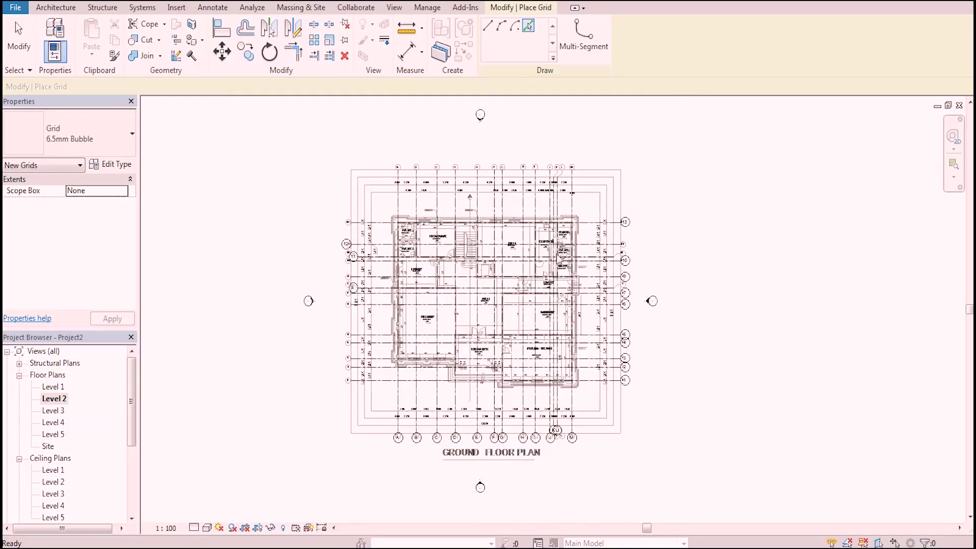
key(Escape)
key(Escape)
key(v)
key(v)
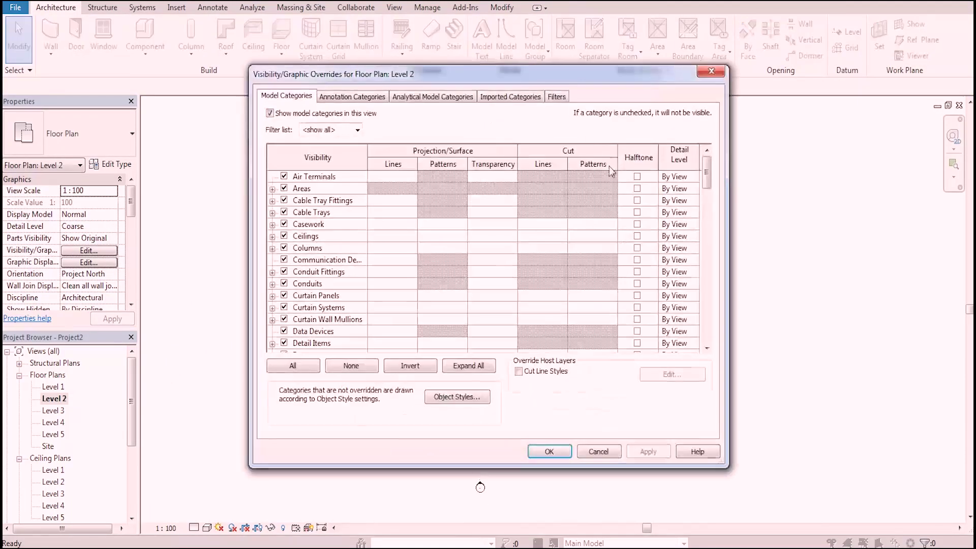
click(510, 96)
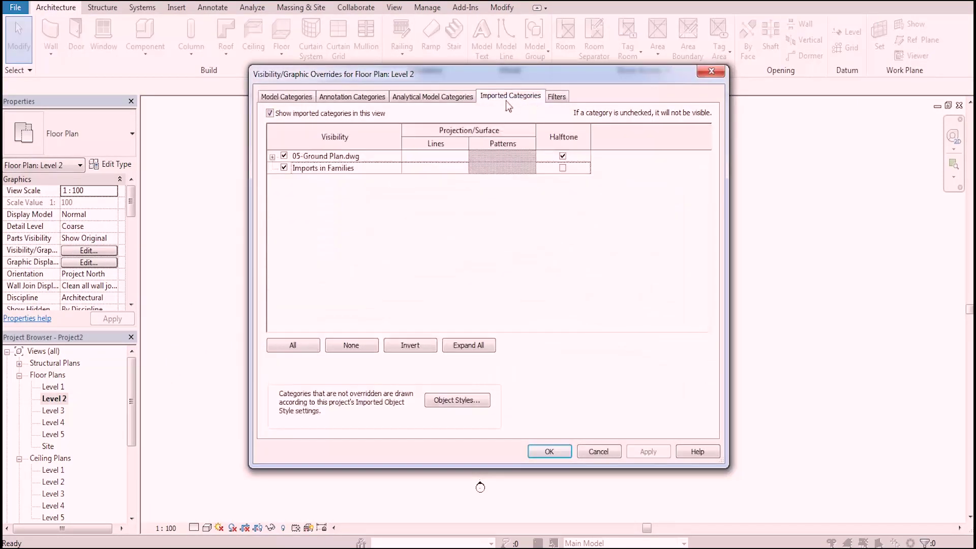
click(284, 155)
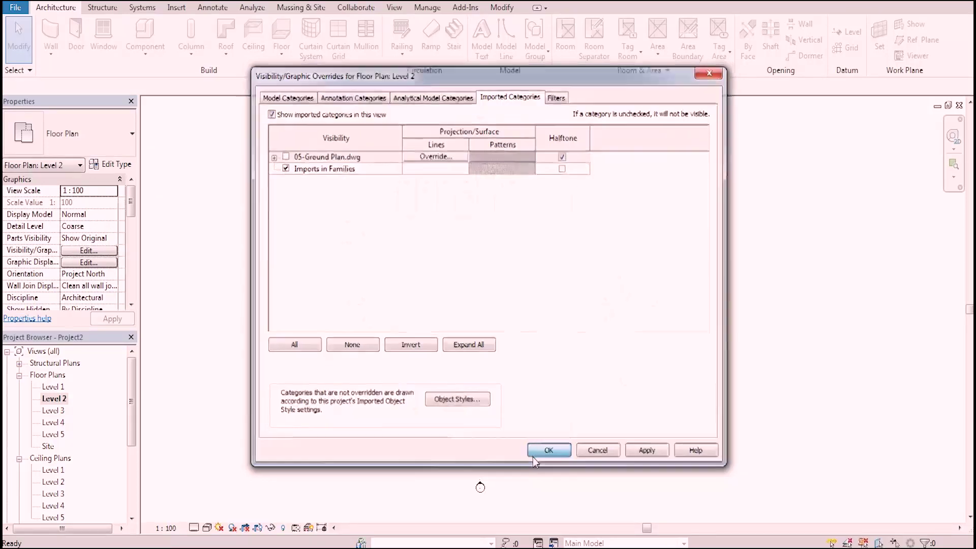
click(531, 455)
scroll(410, 233, up, 2)
scroll(438, 186, up, 2)
scroll(438, 185, down, 2)
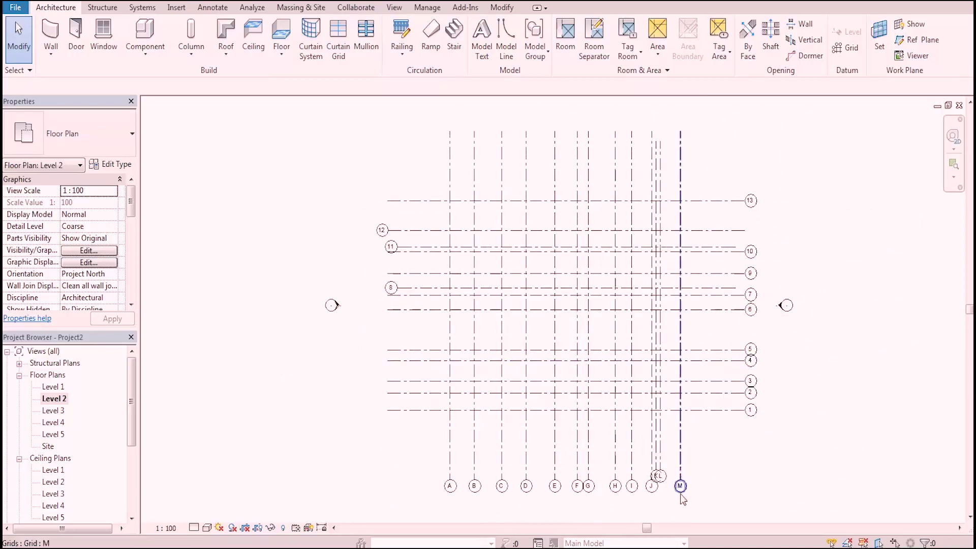
Enable Plan View Symbols End 2 on the 6.5mm Bubble grid type for bubbles at both ends.
click(681, 173)
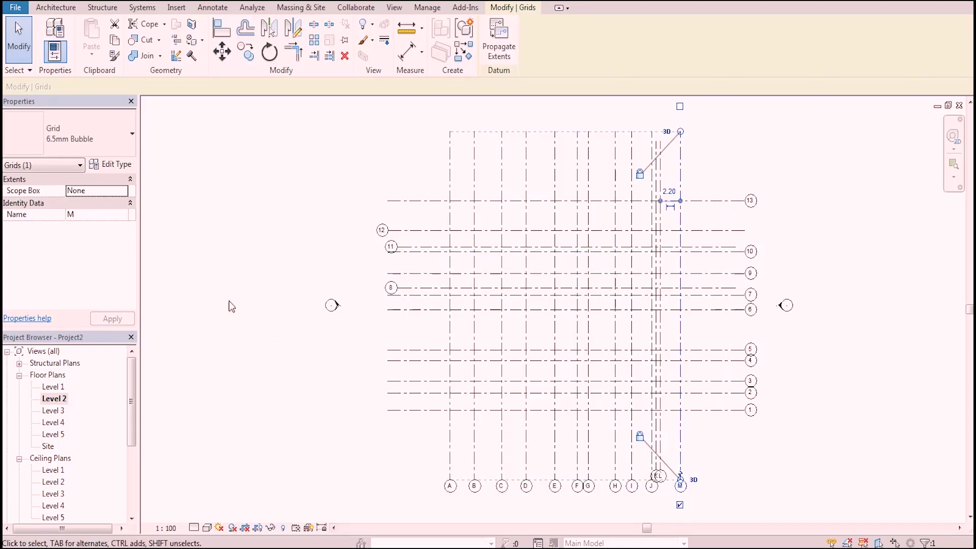
click(122, 166)
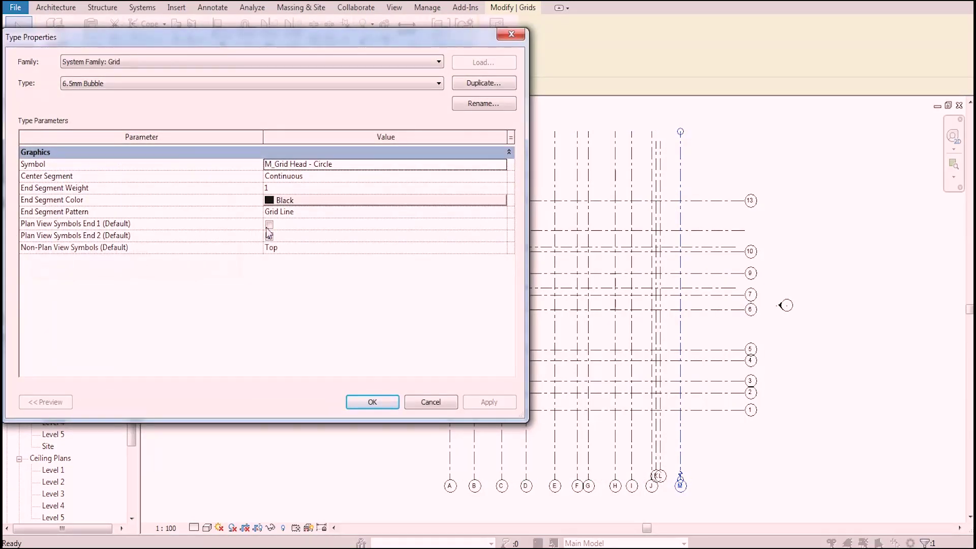
click(269, 235)
click(383, 400)
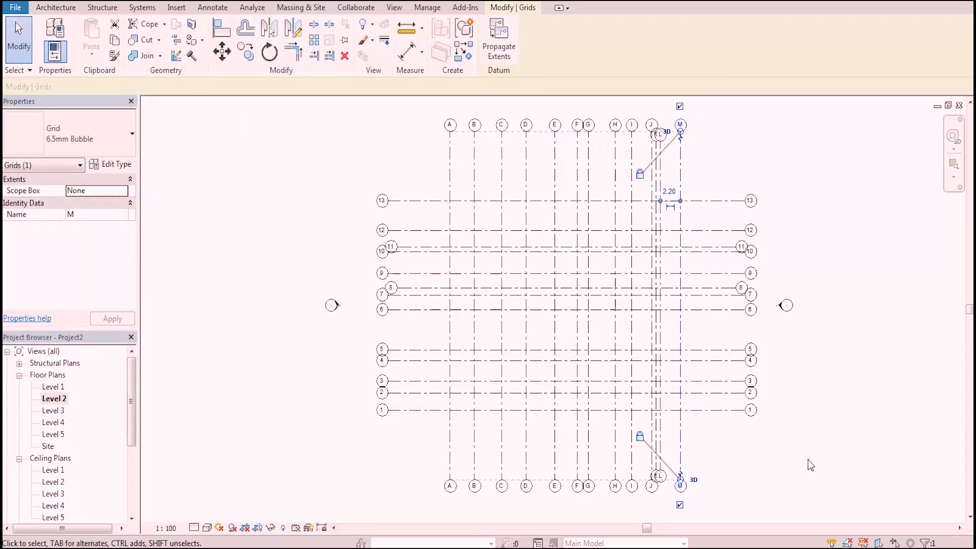
click(808, 460)
Set the Level 2 plan view scale to 1:50.
scroll(682, 512, up, 1)
scroll(661, 513, up, 3)
scroll(637, 514, up, 2)
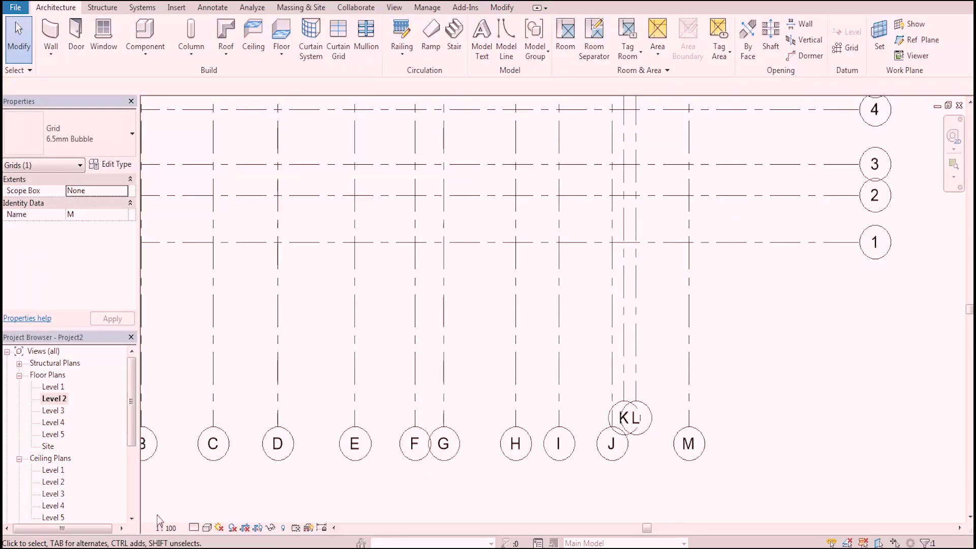
click(164, 527)
click(184, 426)
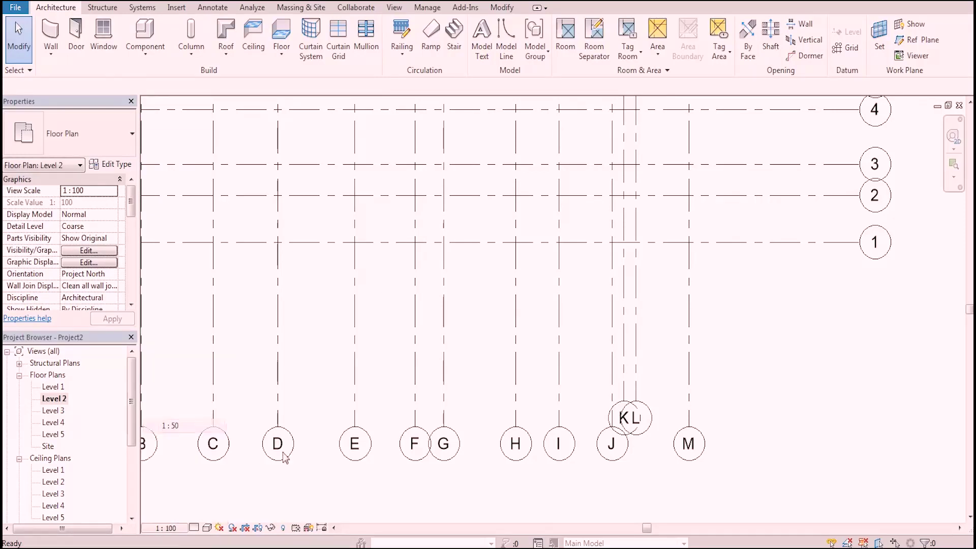
scroll(682, 499, up, 2)
scroll(583, 242, up, 2)
Try an elbow on grid L's bubble, undo it, and realign L's bubble with J and K.
click(580, 240)
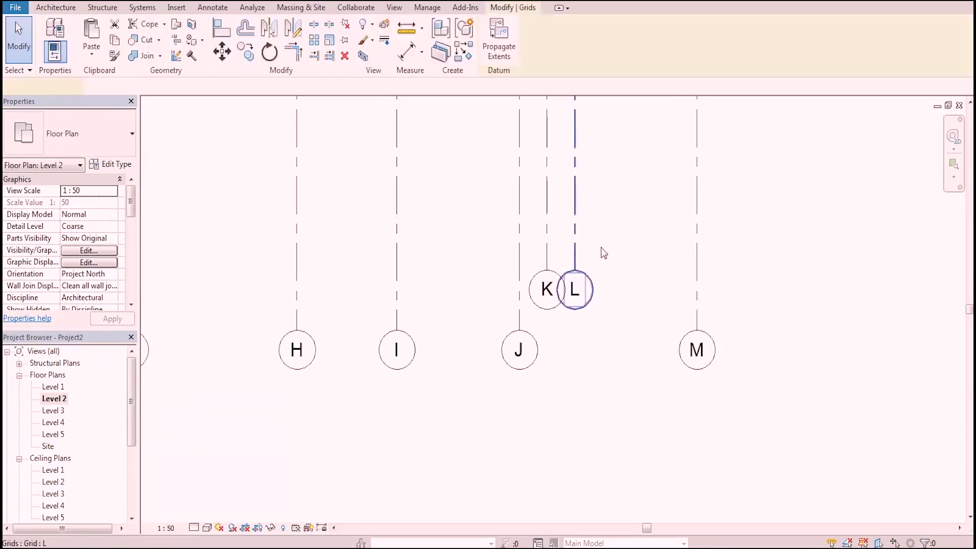
click(575, 251)
drag(557, 251, 639, 264)
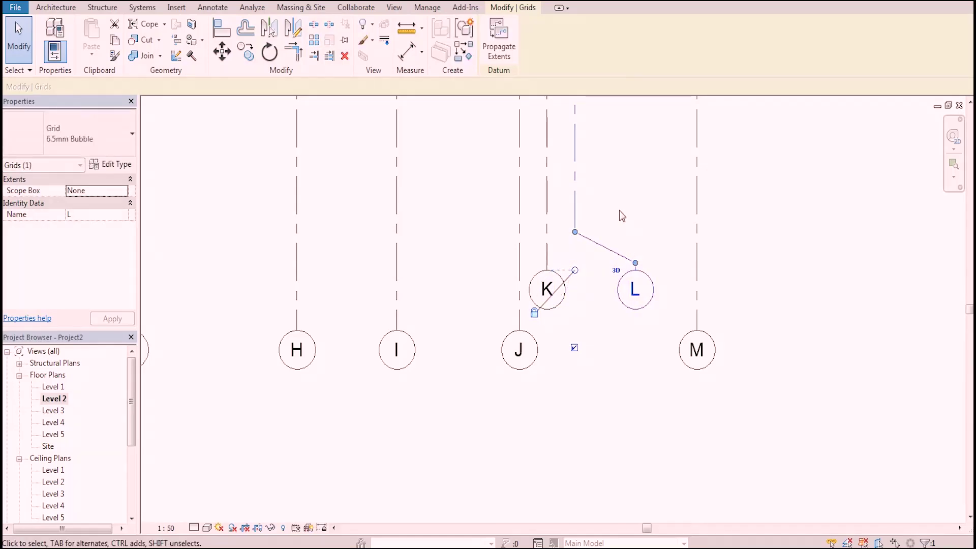
click(620, 213)
click(577, 213)
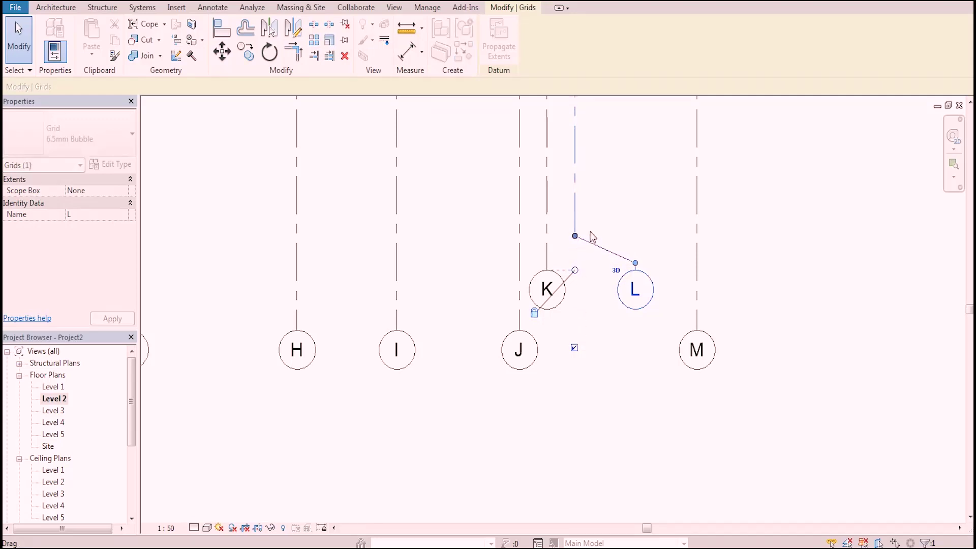
click(618, 226)
key(ctrl+z)
key(ctrl+z)
click(575, 203)
drag(574, 272, 574, 331)
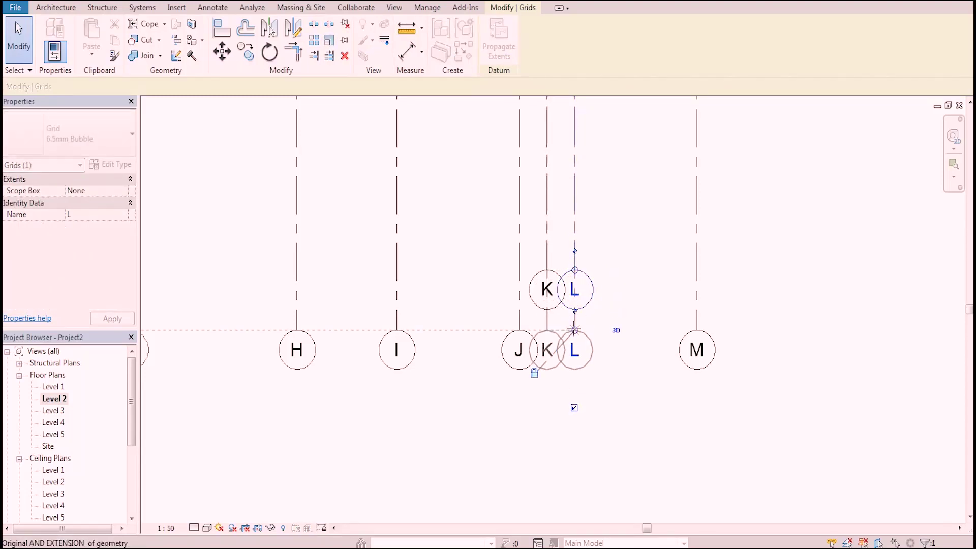
Elbow grid L's bubble and shift it well to the right of K.
scroll(931, 337, down, 3)
click(449, 403)
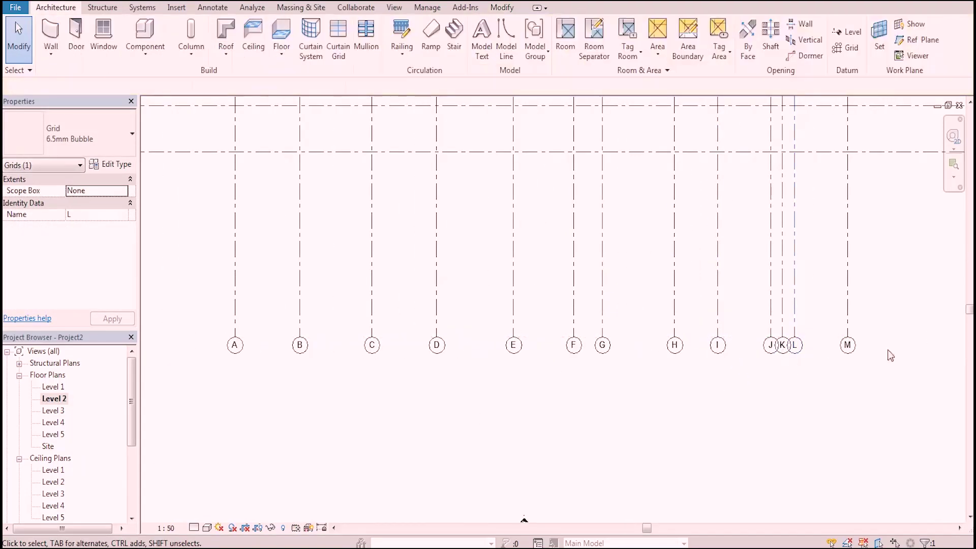
scroll(845, 331, up, 2)
scroll(760, 336, up, 2)
scroll(663, 336, up, 2)
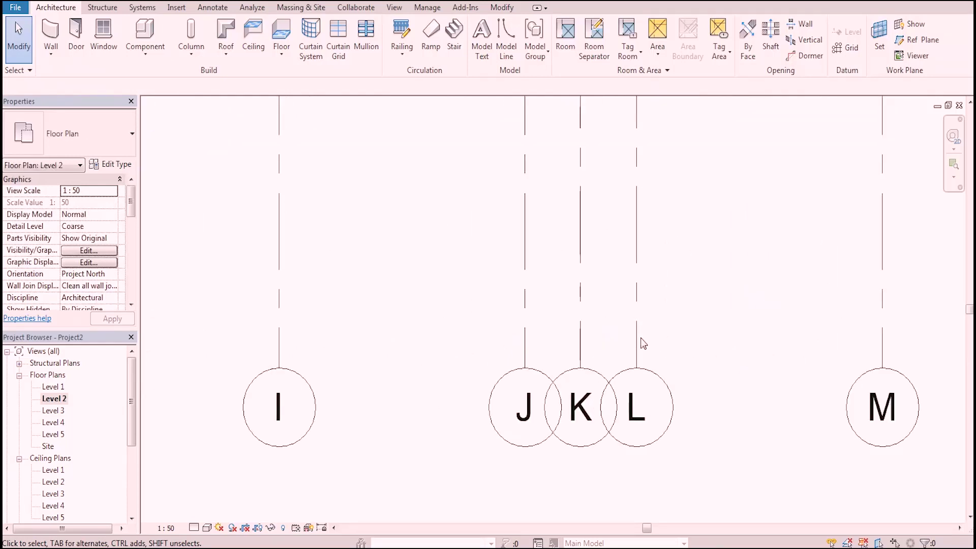
click(637, 340)
click(636, 332)
mouse_move(638, 300)
mouse_down()
mouse_move(694, 304)
mouse_move(669, 308)
mouse_up()
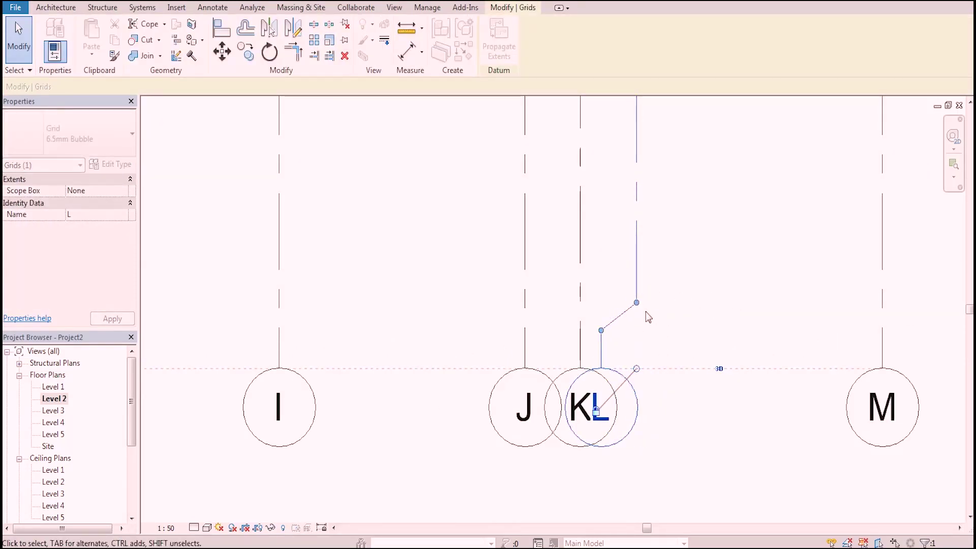
drag(602, 330, 712, 349)
click(666, 458)
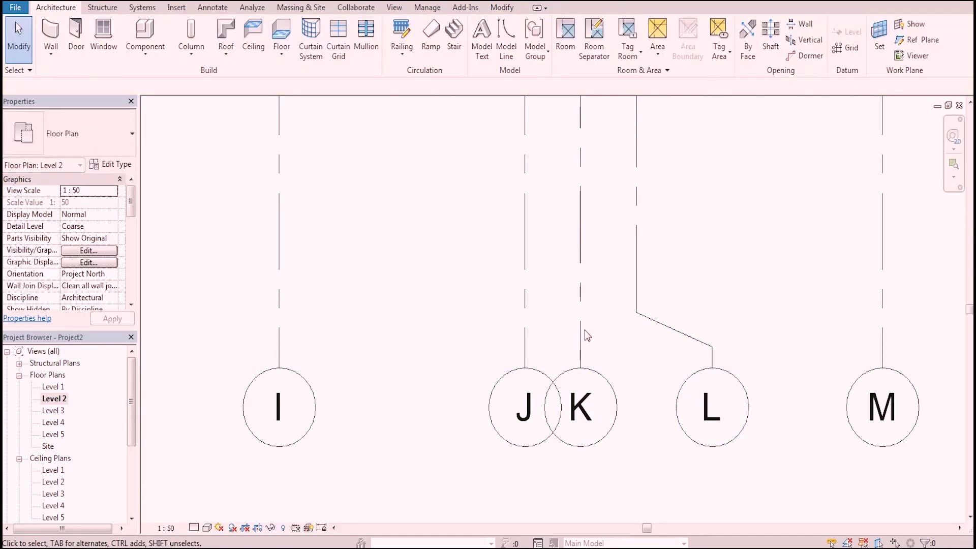
Elbow grid K's bubble and shift it right, clear of J.
click(580, 333)
click(583, 336)
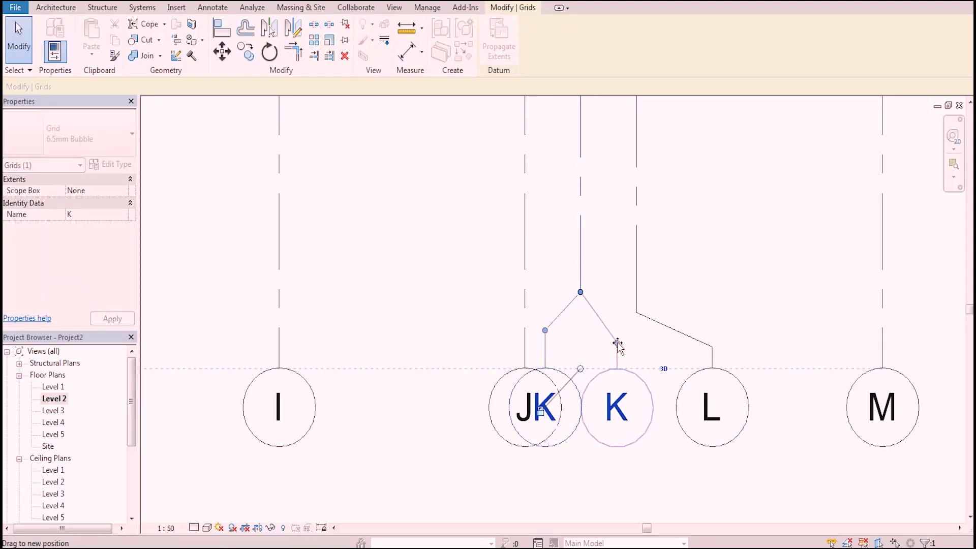
drag(570, 336, 617, 344)
click(737, 264)
scroll(699, 274, down, 3)
Extend grid 11's end so its bubble lines up with the neighbouring grid bubbles.
scroll(711, 289, down, 1)
scroll(732, 305, down, 3)
scroll(726, 356, up, 1)
scroll(762, 193, up, 2)
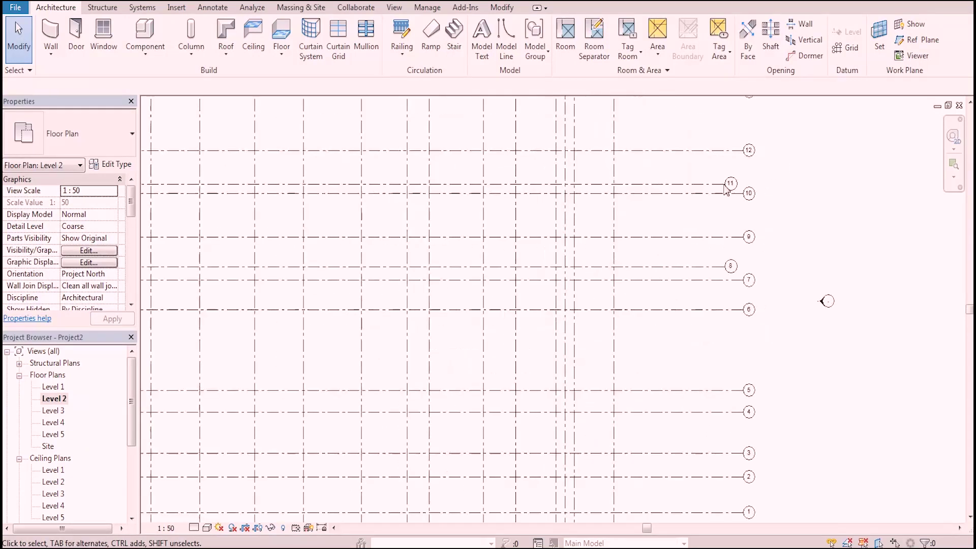
scroll(656, 212, up, 2)
click(655, 203)
drag(679, 202, 712, 202)
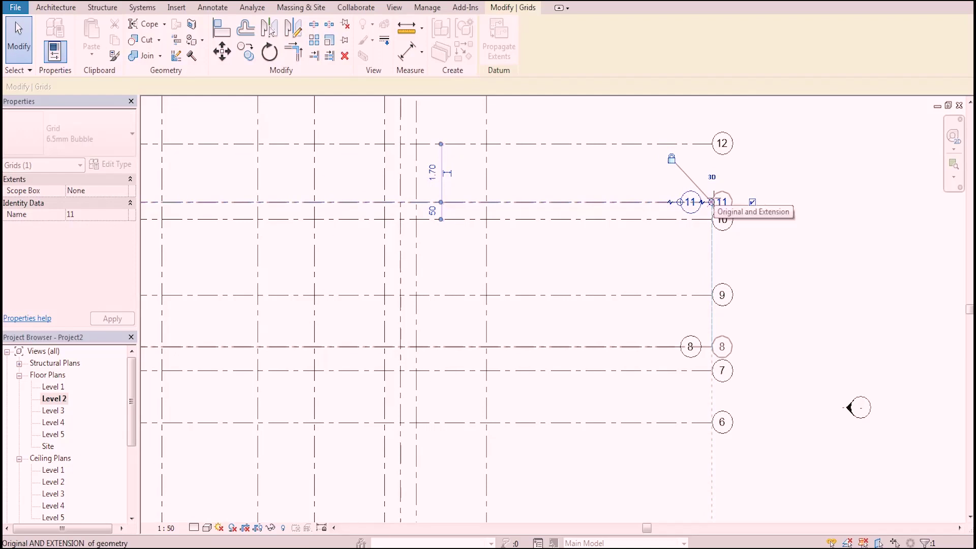
click(809, 270)
Raise grid L's top bubble into line with the other grid bubbles.
scroll(808, 274, down, 2)
scroll(811, 244, down, 2)
scroll(813, 193, down, 2)
scroll(711, 153, up, 1)
scroll(676, 183, up, 5)
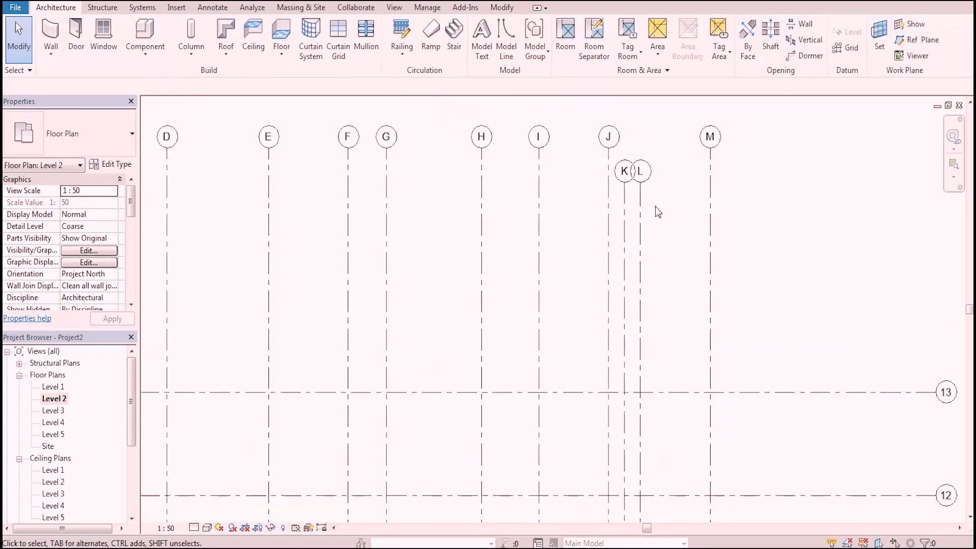
click(640, 210)
drag(641, 188, 640, 147)
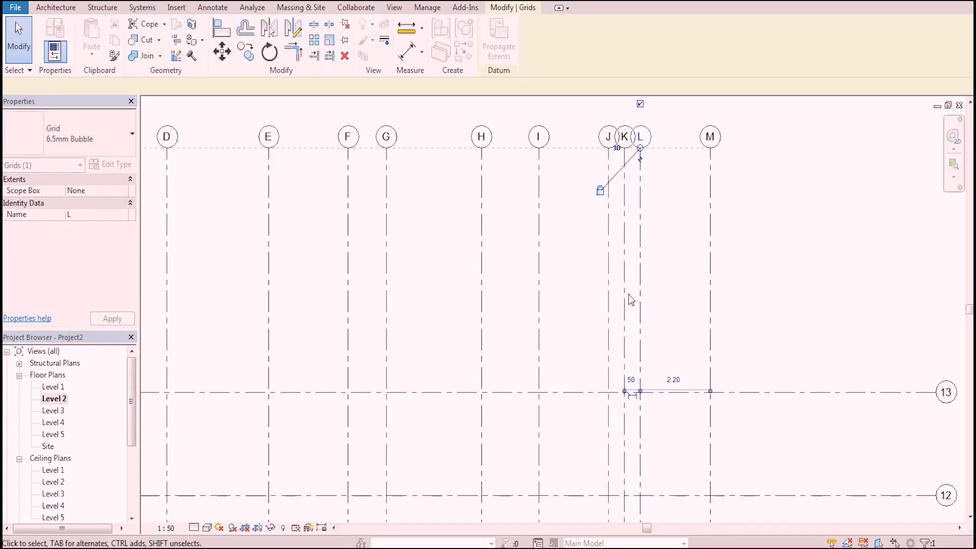
Pull grid 8's end into line with the bubbles of grids 9 and 7.
scroll(630, 300, down, 5)
scroll(338, 381, up, 2)
scroll(447, 338, up, 3)
click(486, 342)
drag(454, 336, 421, 330)
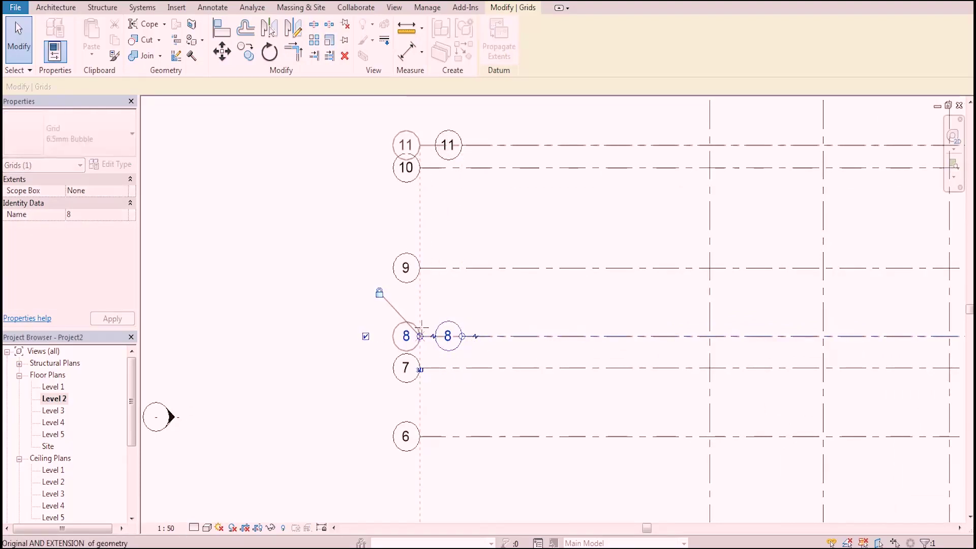
click(328, 300)
scroll(336, 295, down, 2)
scroll(346, 287, down, 3)
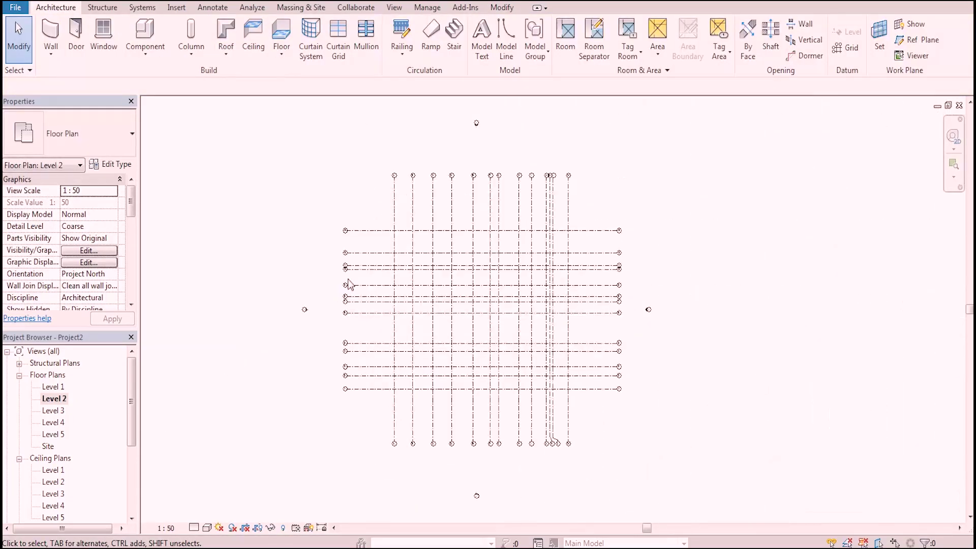
drag(584, 205, 383, 409)
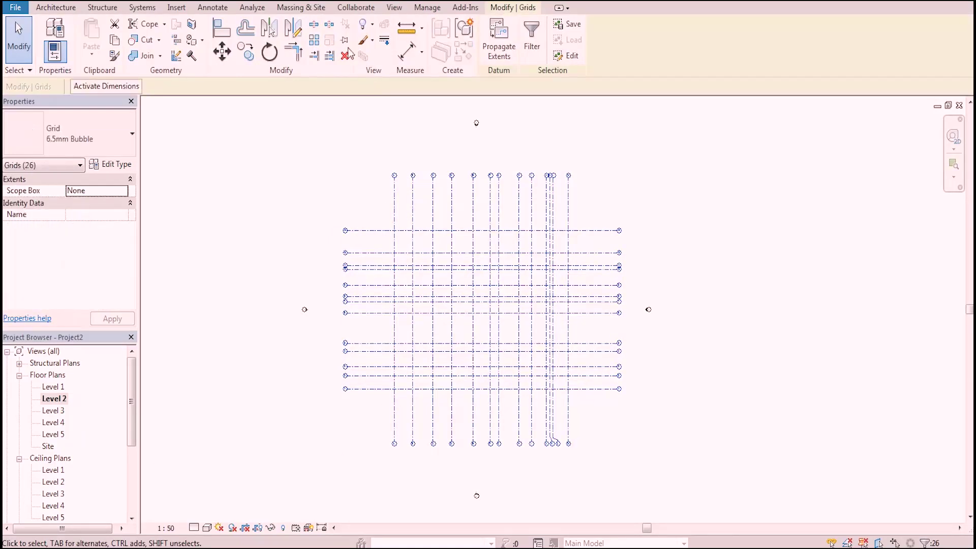
click(581, 142)
drag(581, 136, 347, 341)
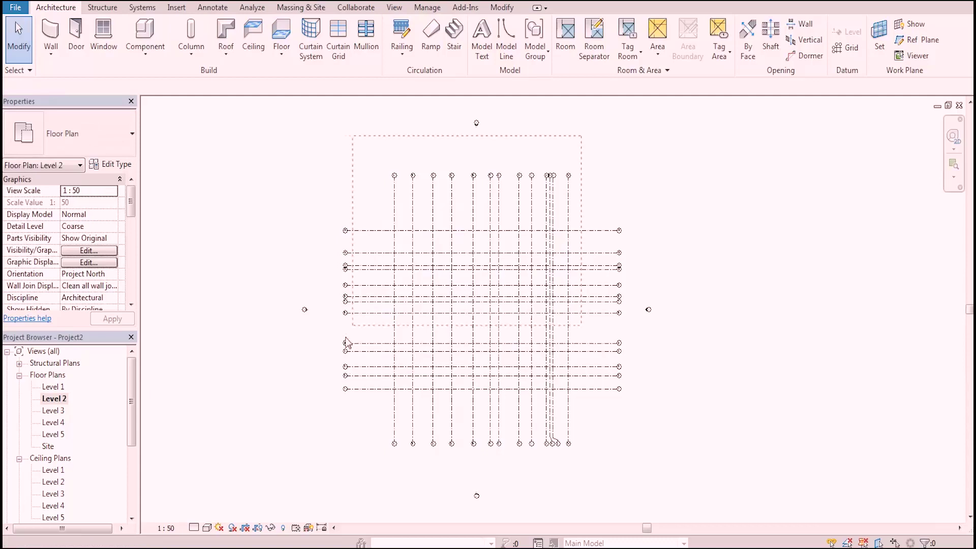